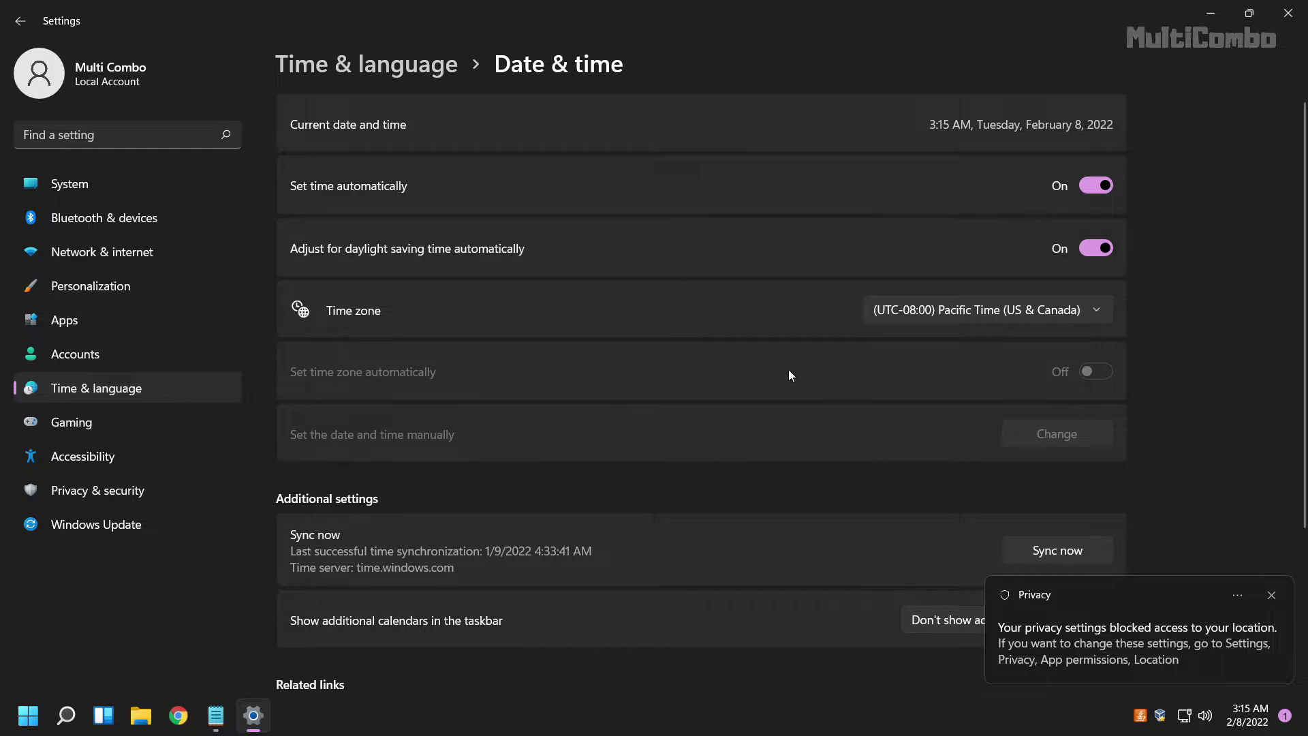
# Step: Switch automatic time setting off and back on, and check the Language & region settings
pyautogui.click(1094, 184)
pyautogui.click(1096, 184)
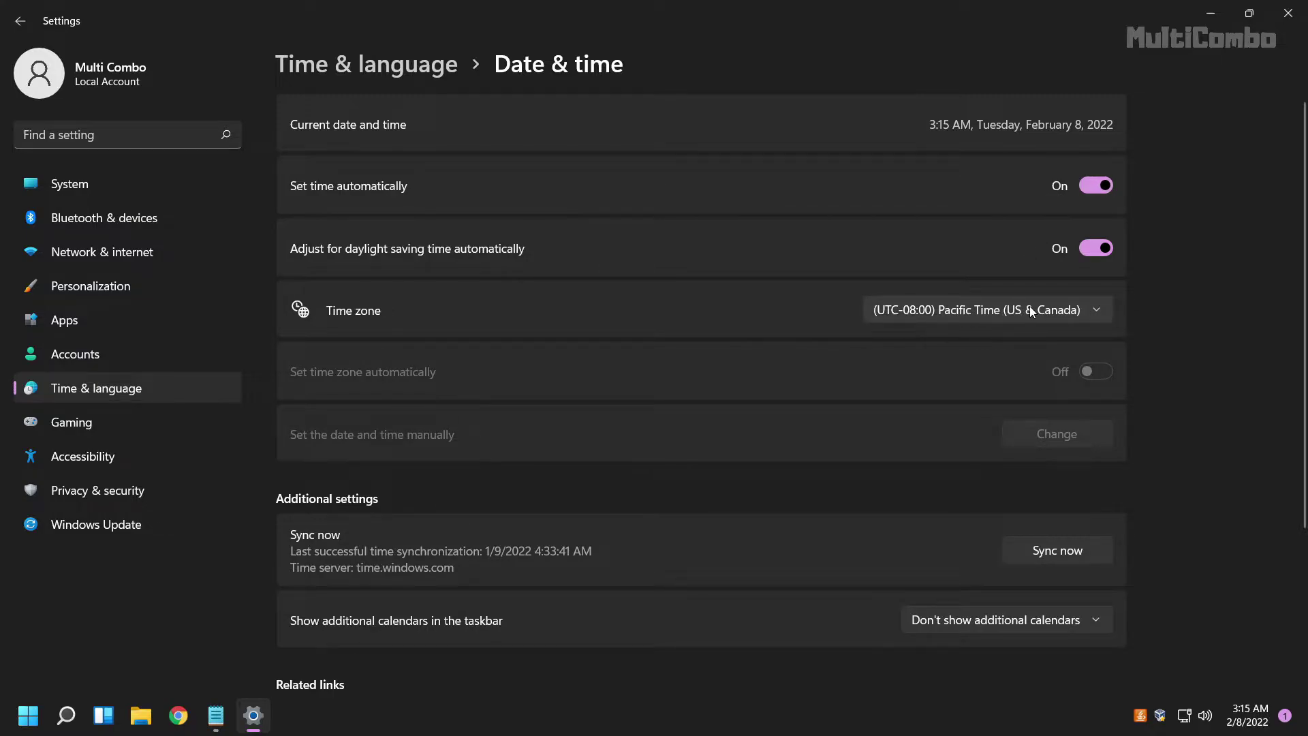
pyautogui.scroll(-3, 638, 399)
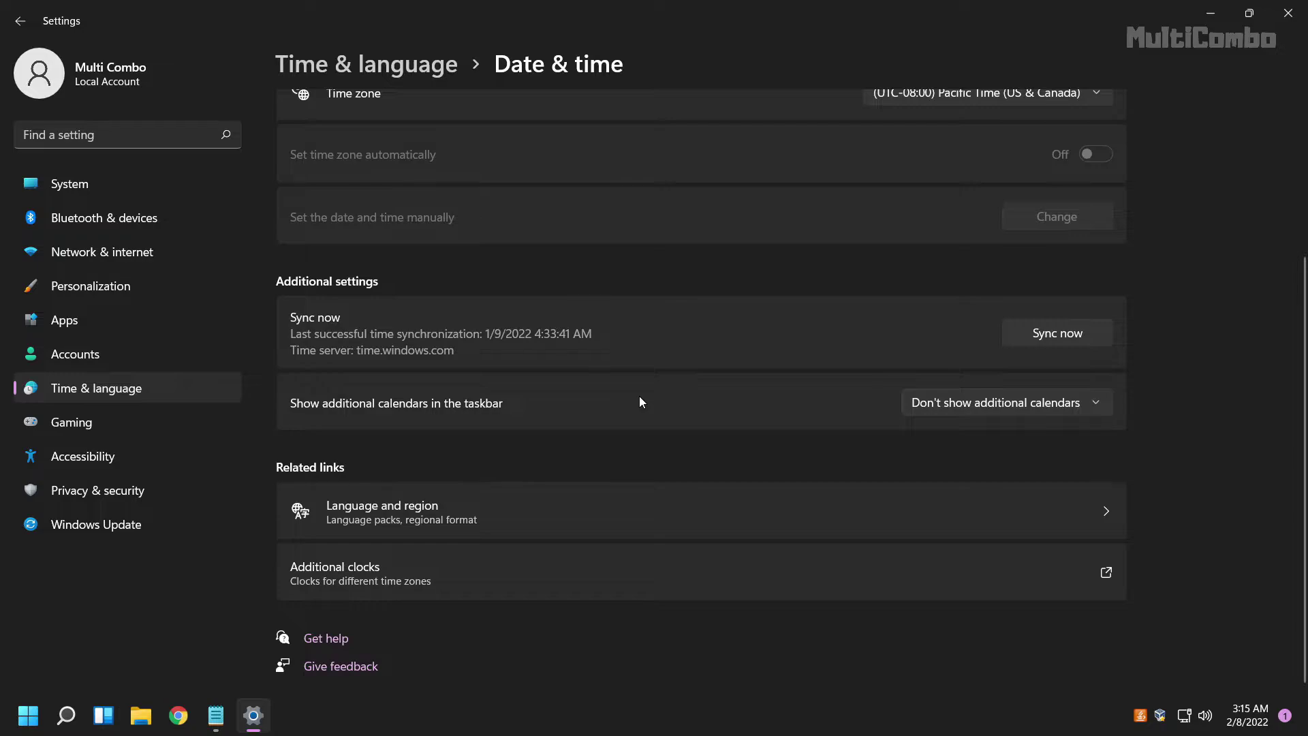
pyautogui.click(602, 510)
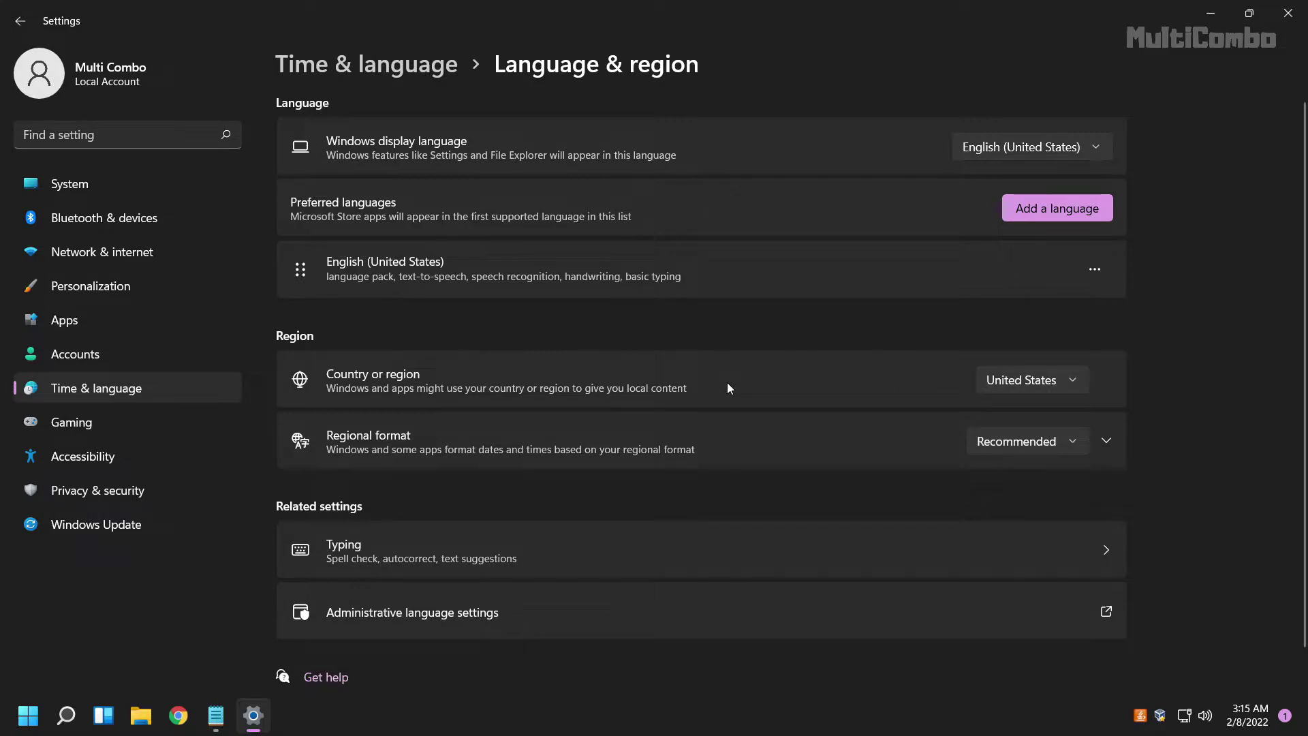
pyautogui.click(1297, 20)
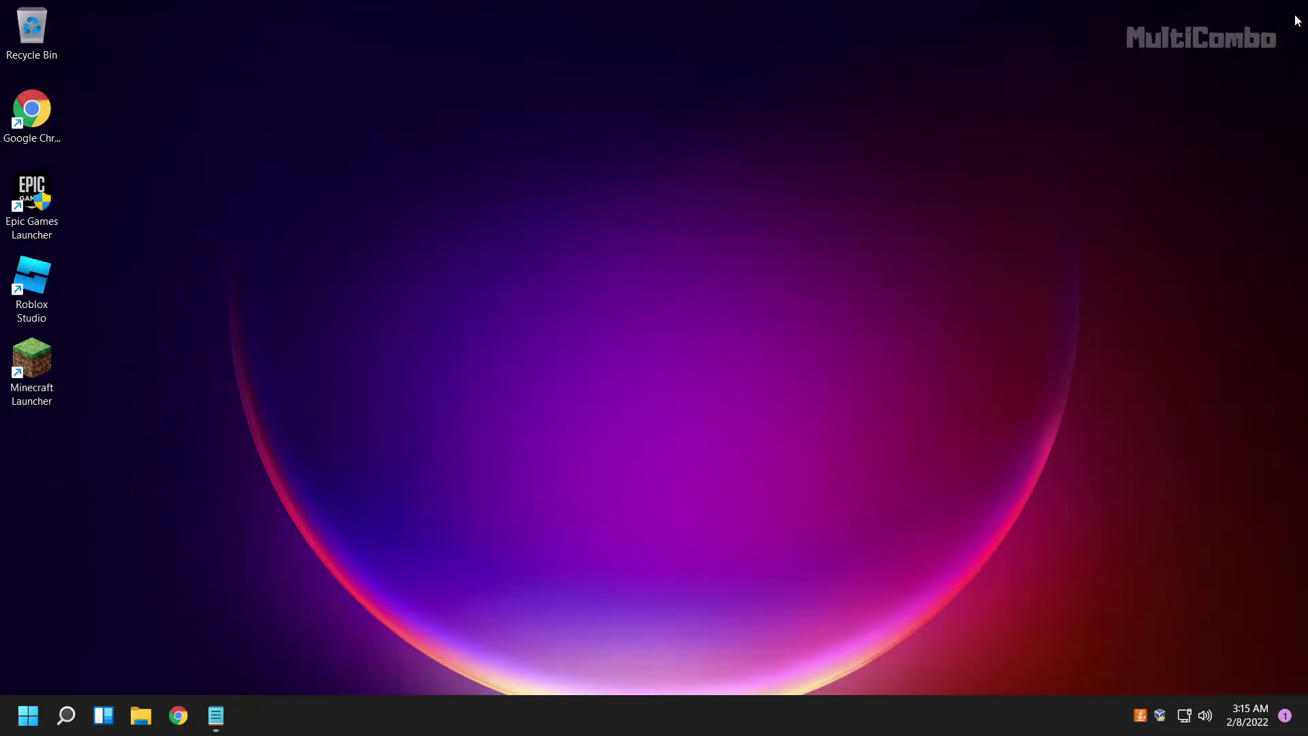
# Step: Find the Windows Update settings by searching for "update" and start a check for updates
pyautogui.click(65, 720)
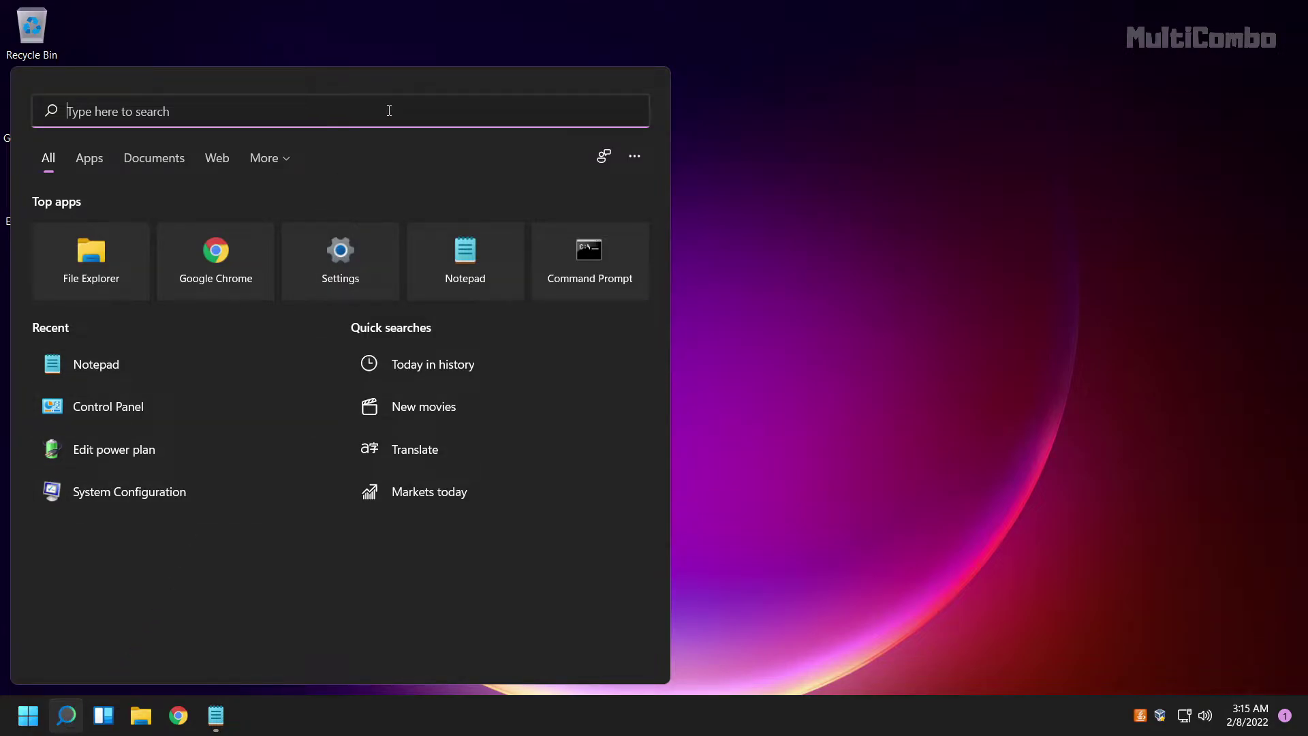
pyautogui.write('update')
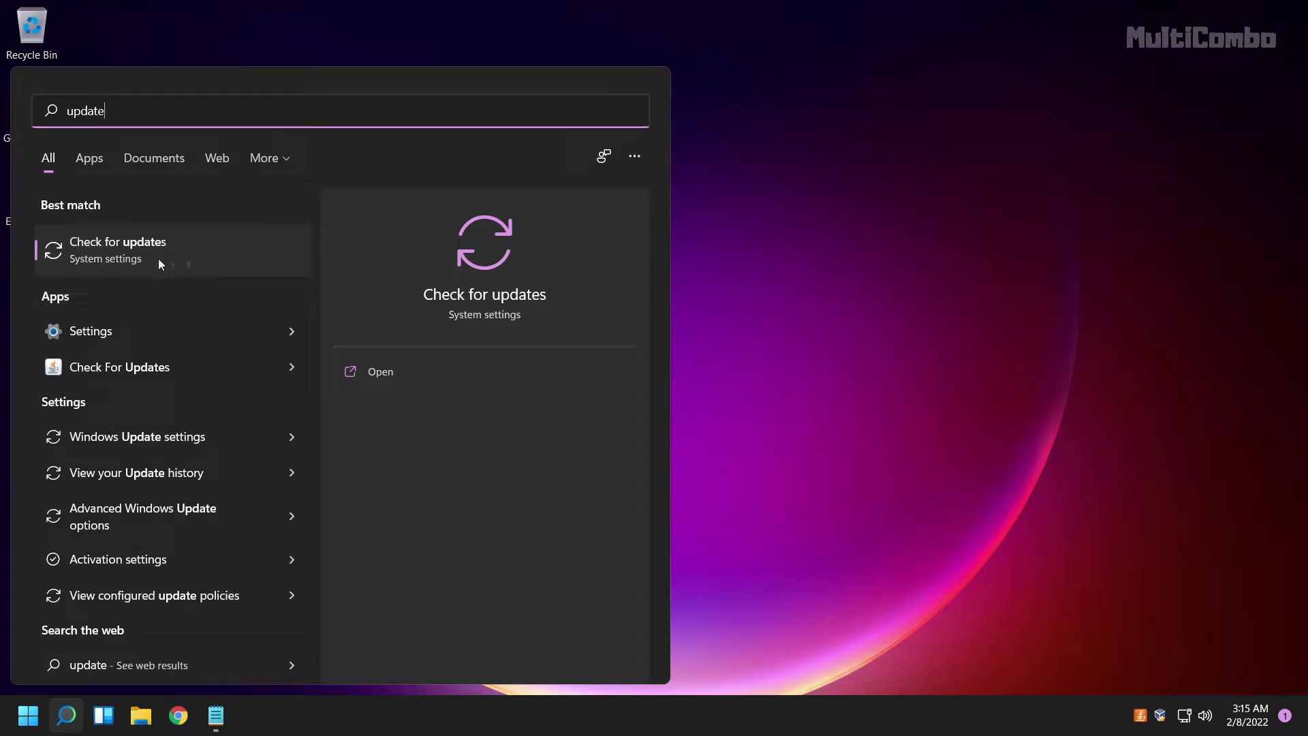
pyautogui.click(128, 259)
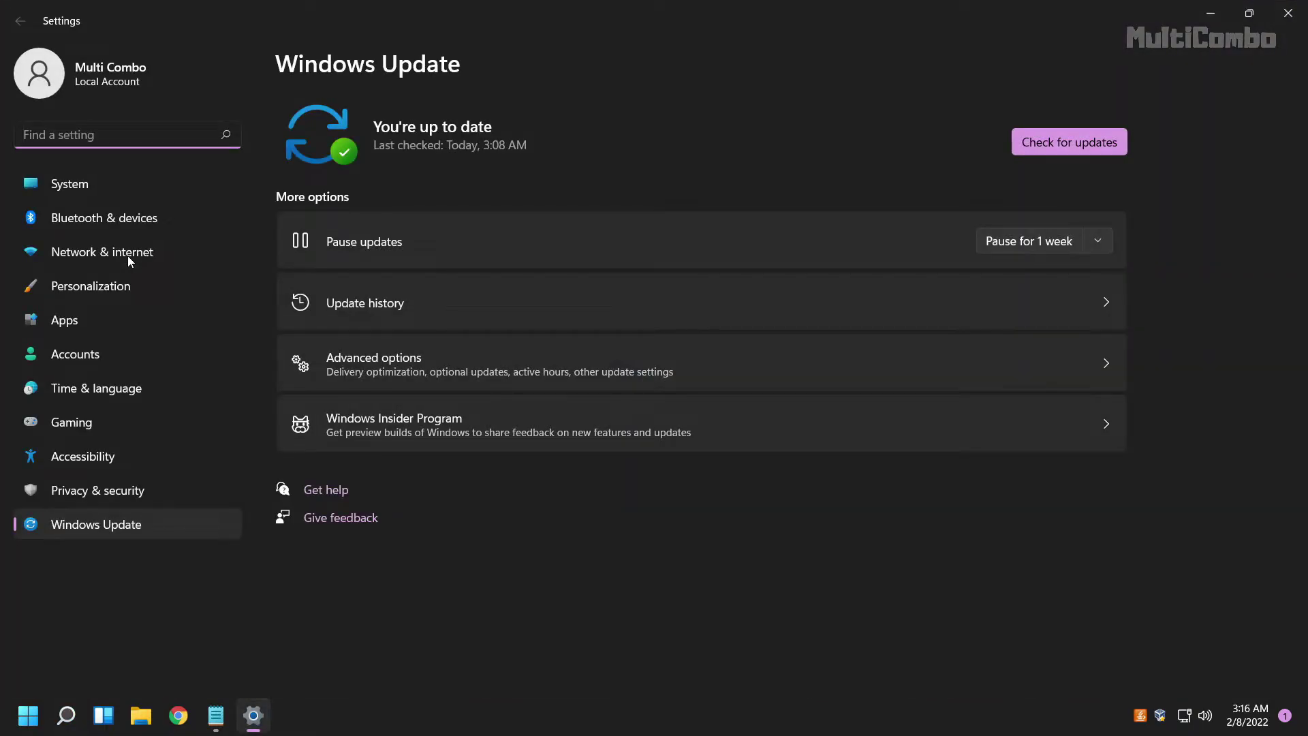
pyautogui.click(1067, 140)
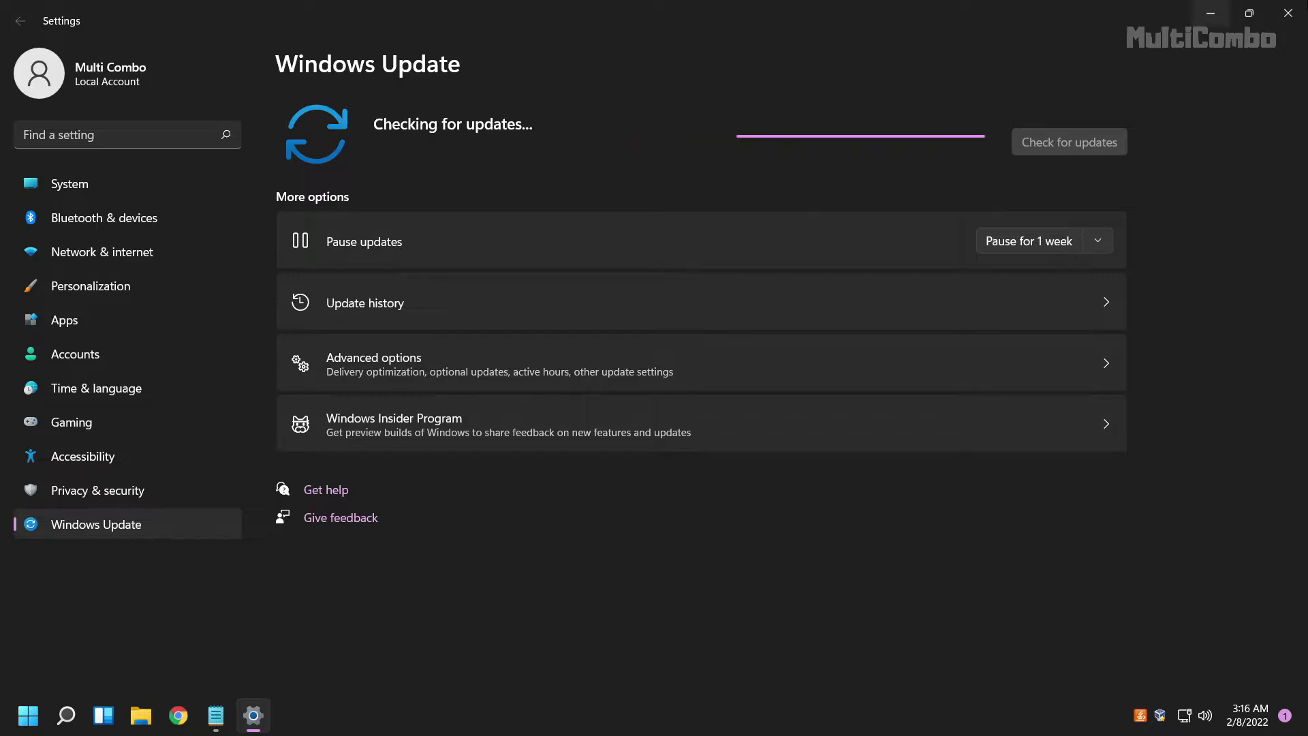
pyautogui.click(1288, 13)
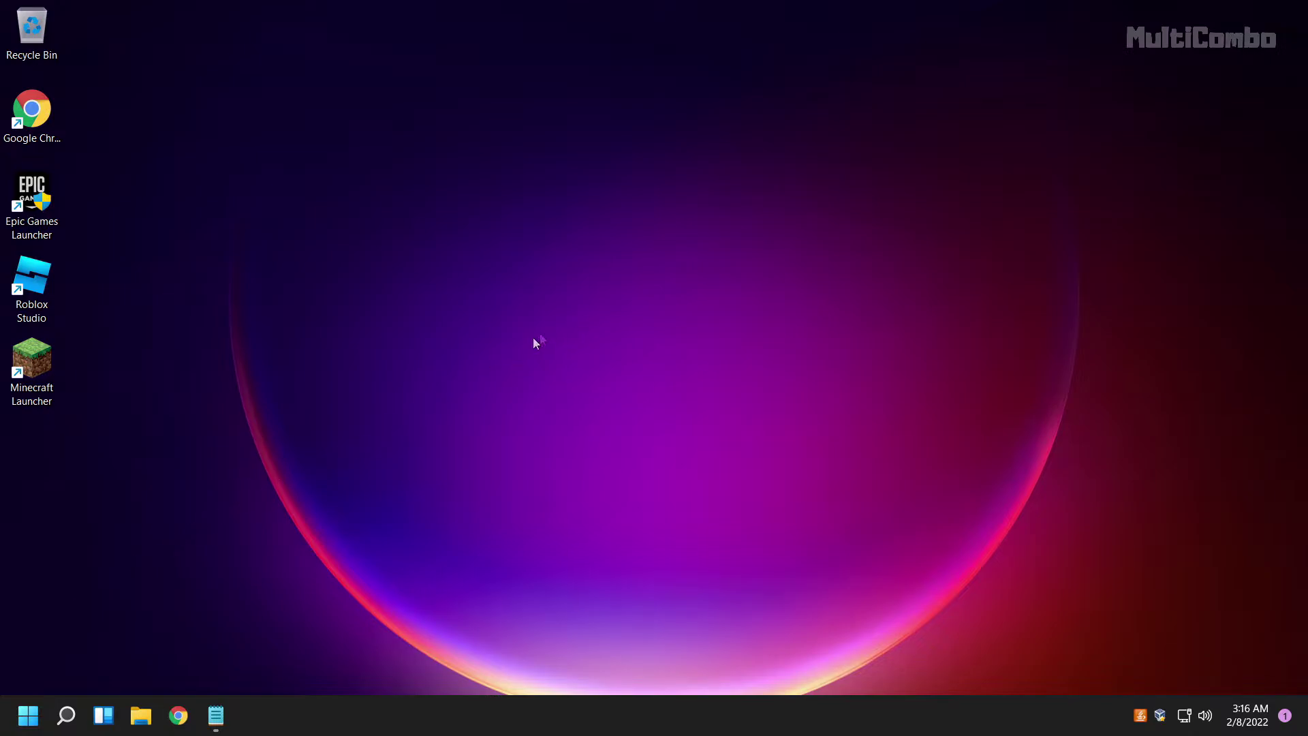
pyautogui.click(28, 715)
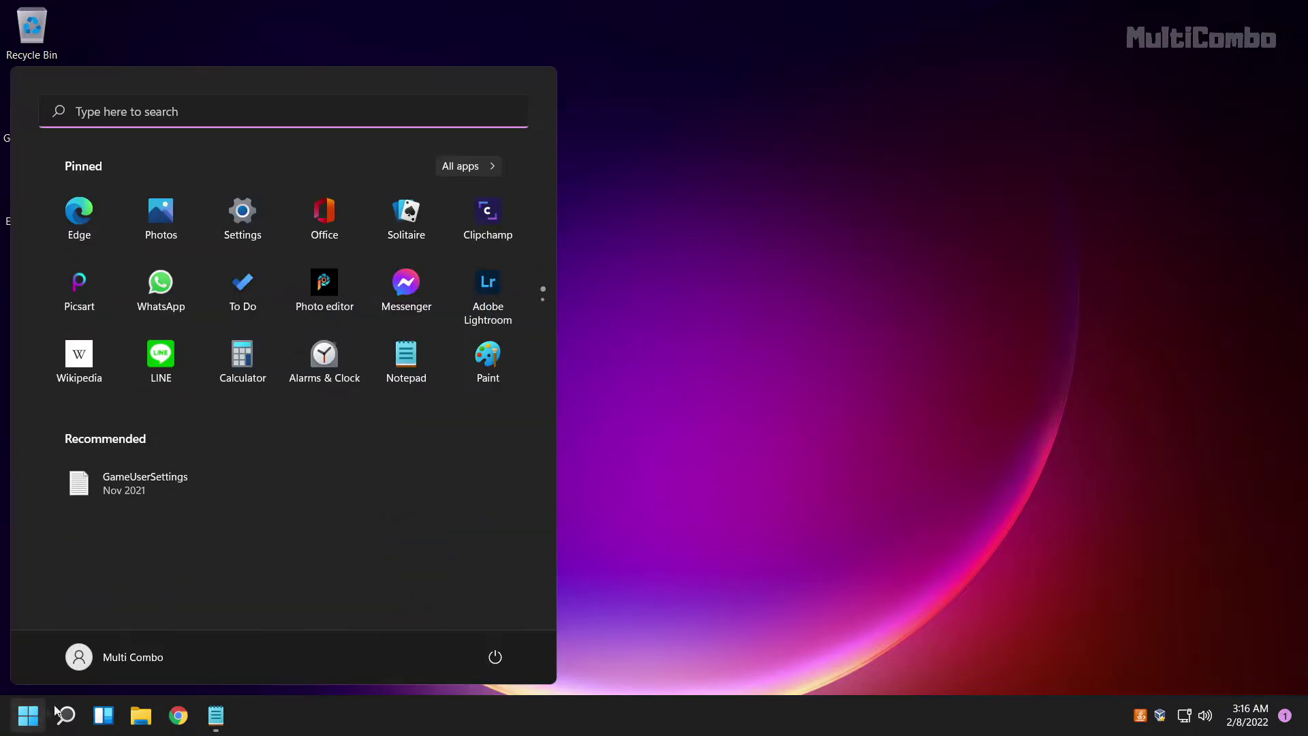
pyautogui.click(495, 656)
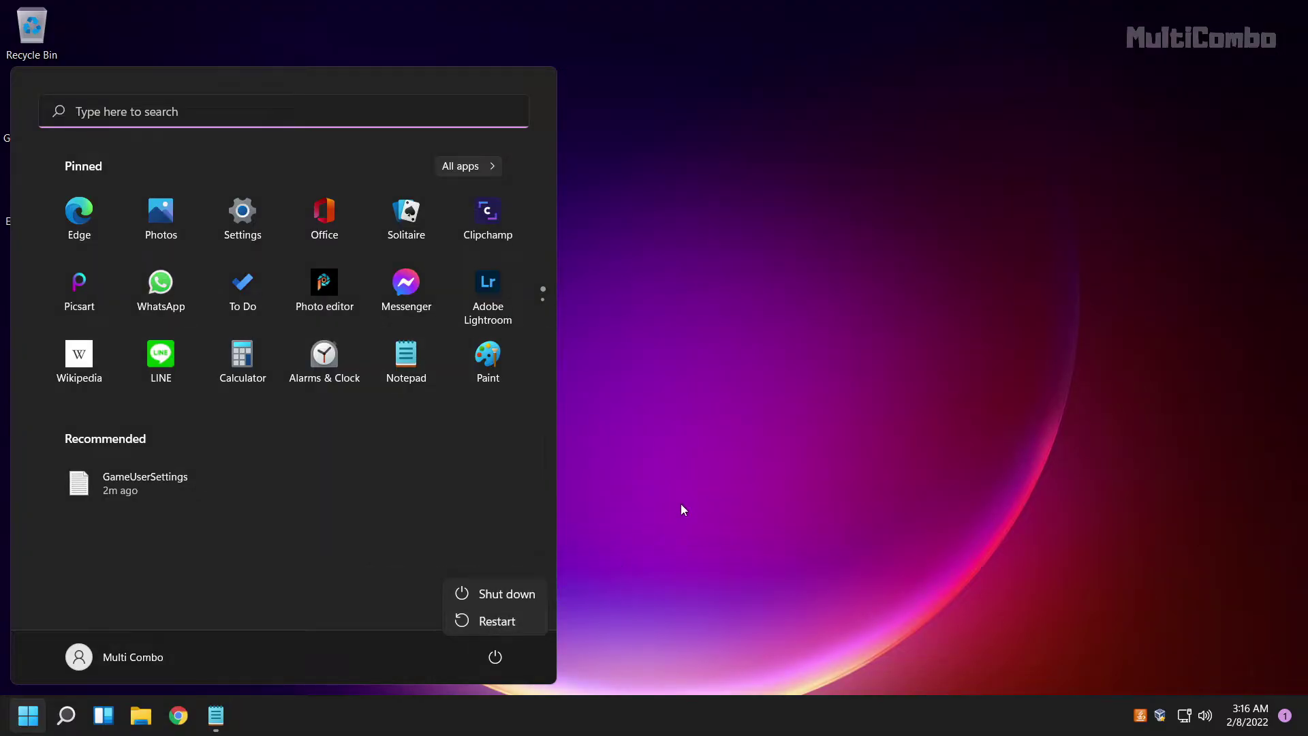
pyautogui.press('Escape')
pyautogui.click(682, 505)
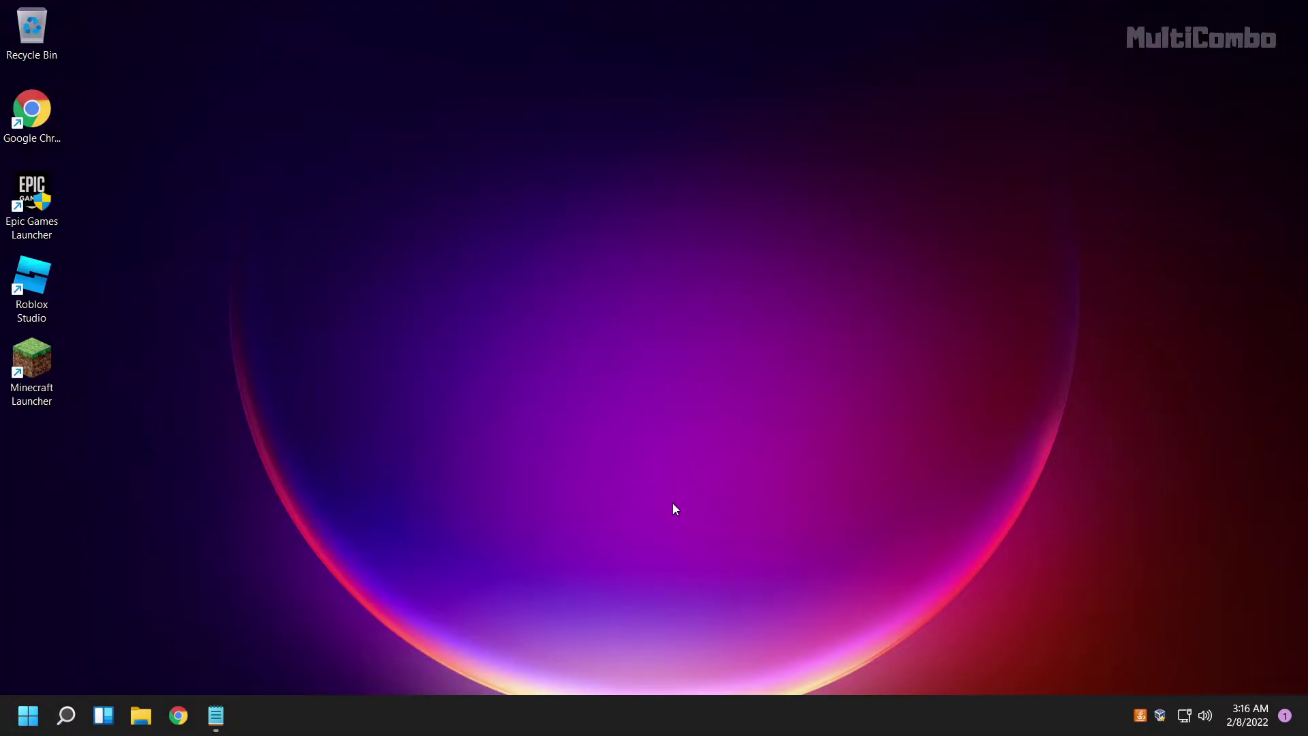
# Step: Search for "troubleshoot", open the Troubleshoot settings and look through the list of other troubleshooters
pyautogui.click(66, 716)
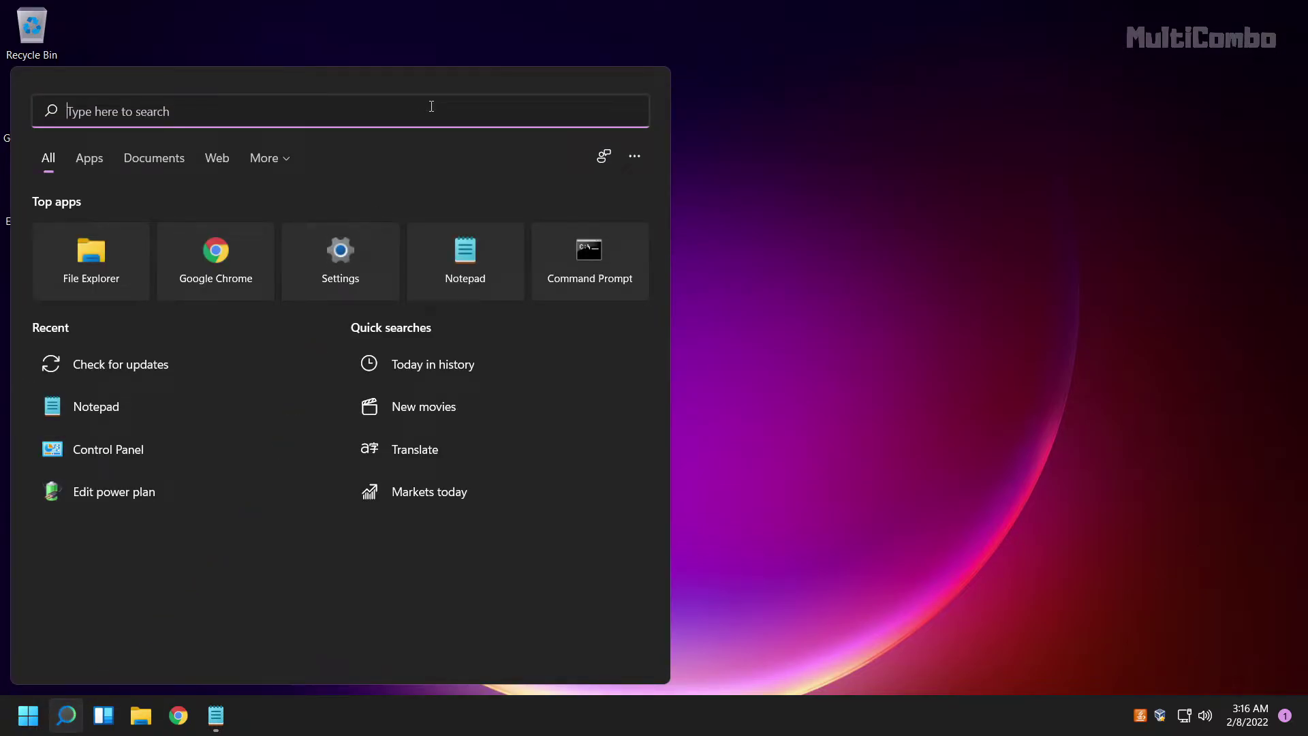
pyautogui.write('troub')
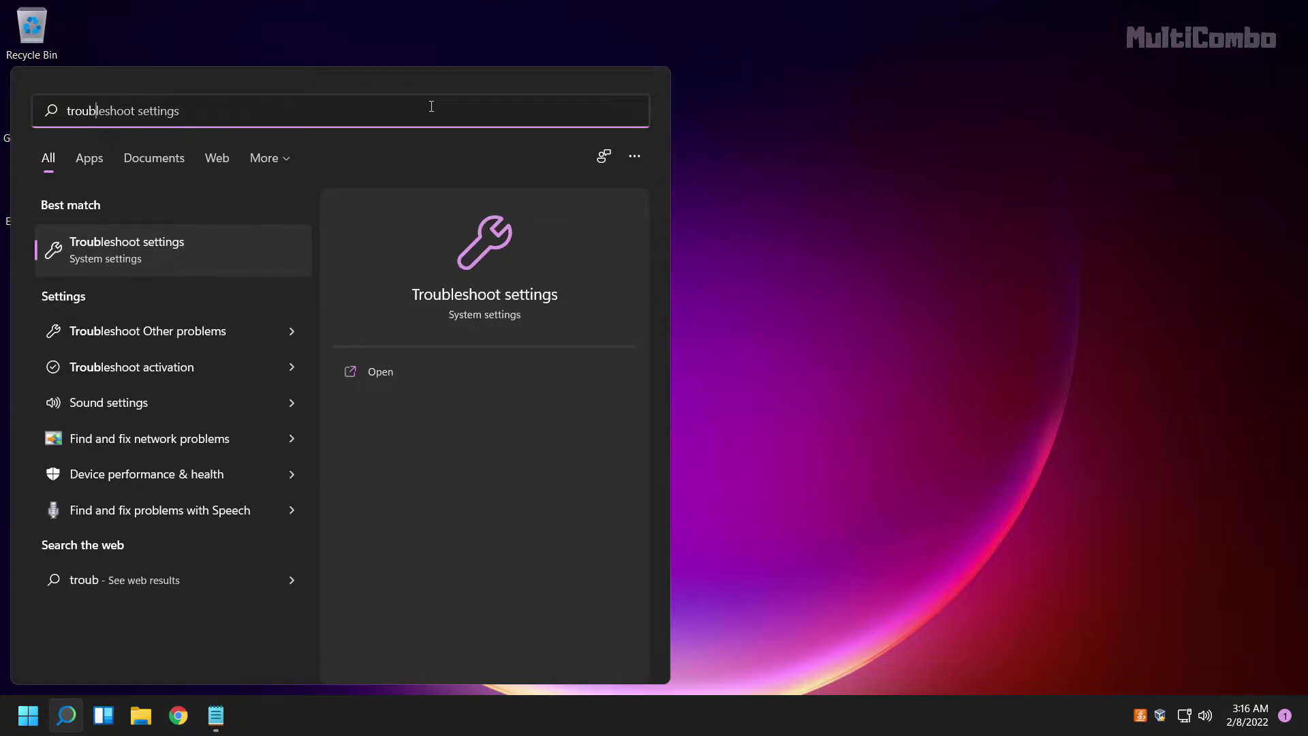
pyautogui.write('leshoot')
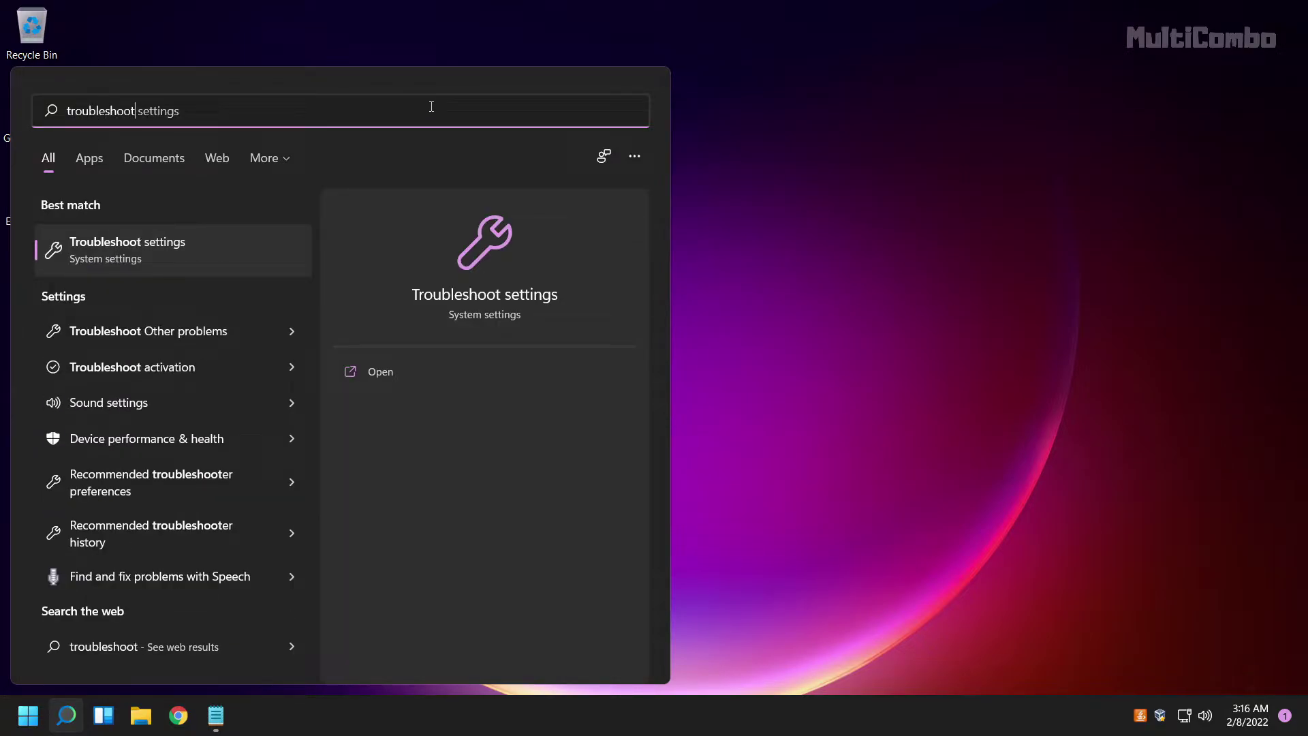
pyautogui.click(143, 239)
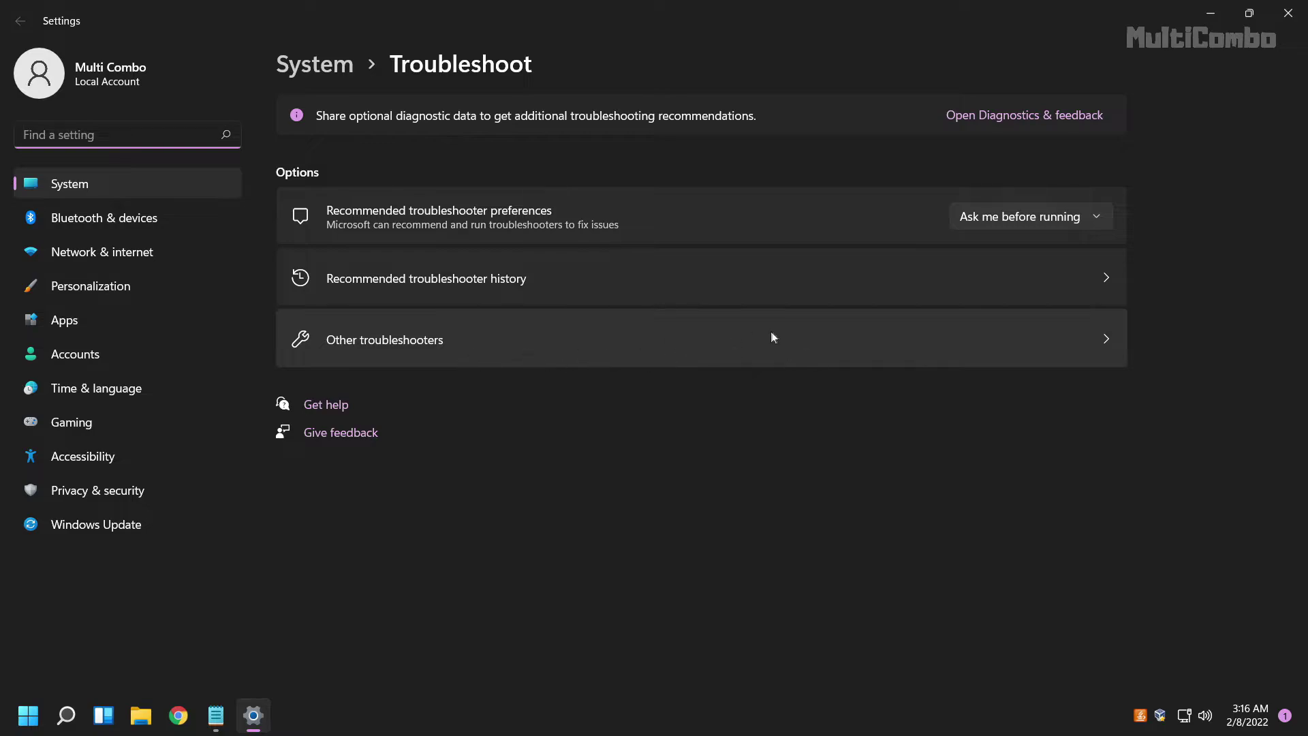
pyautogui.click(673, 343)
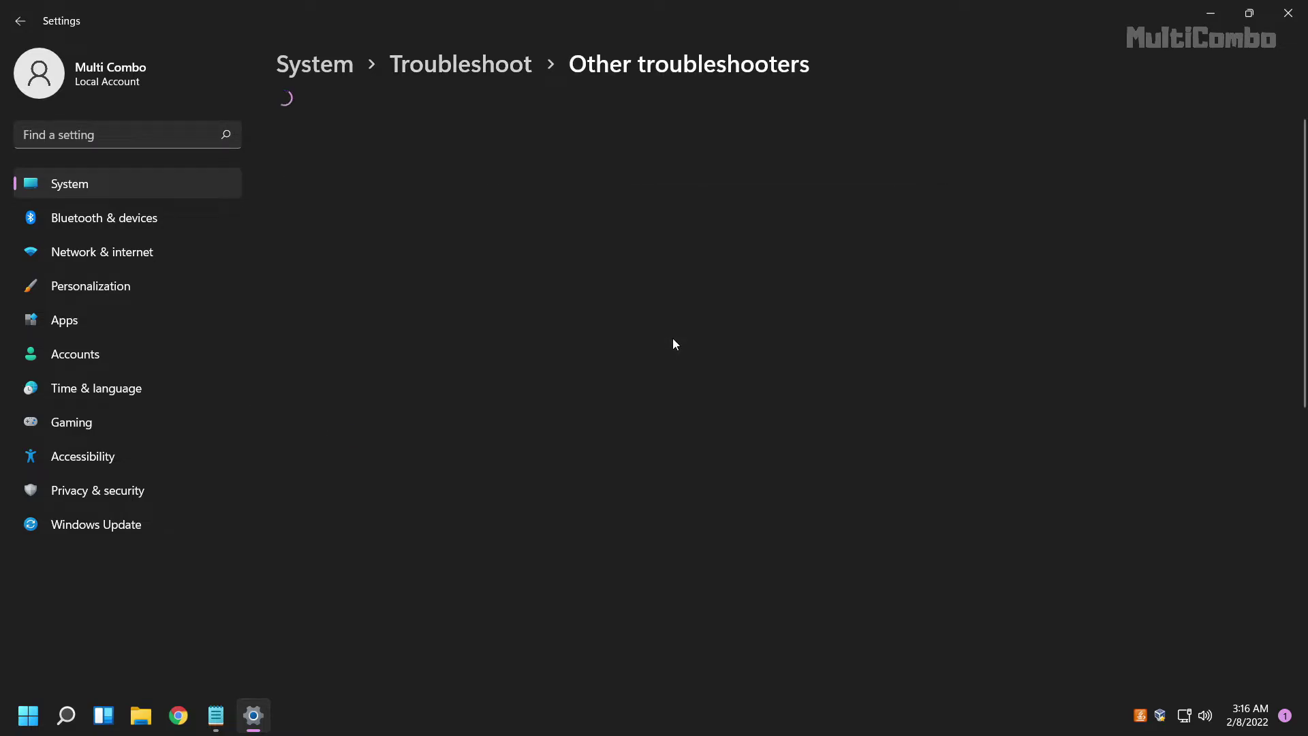
pyautogui.scroll(-5, 672, 340)
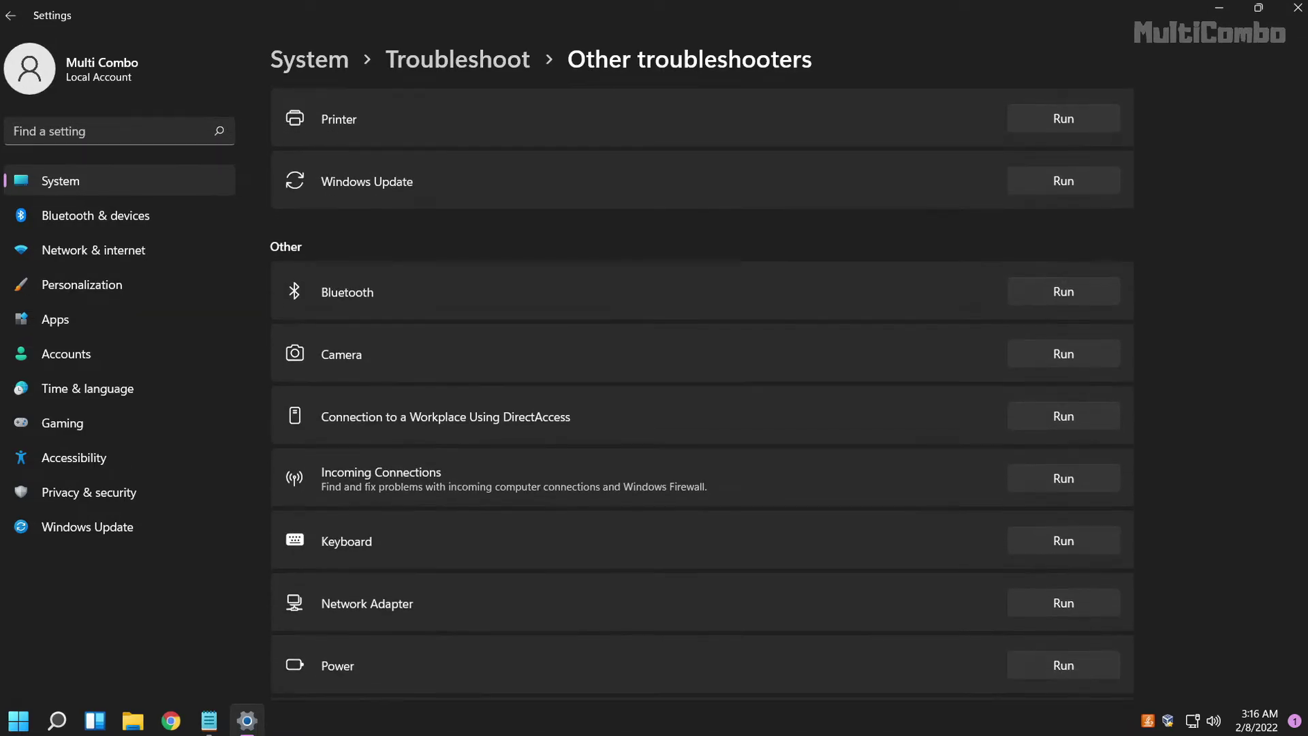
pyautogui.scroll(-4, 1279, 514)
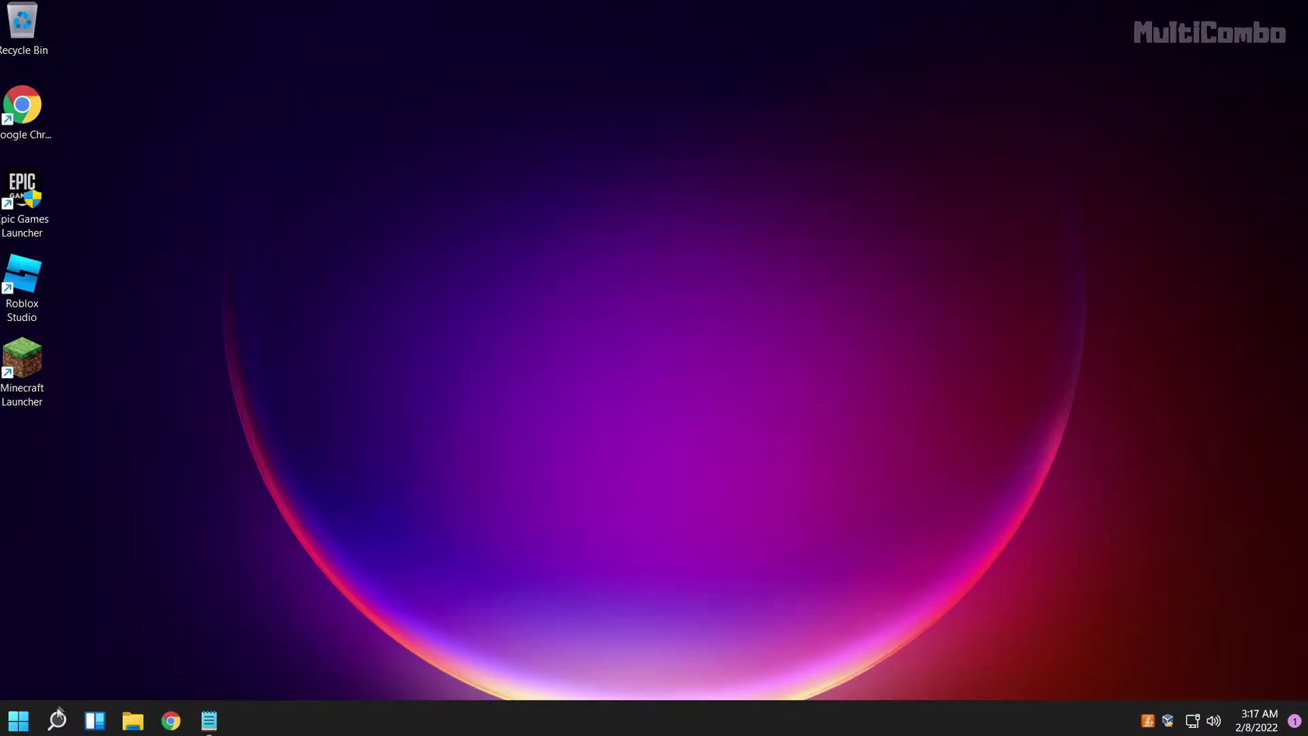
# Step: Search for the wsreset command and run it to reset the Microsoft Store cache
pyautogui.click(60, 727)
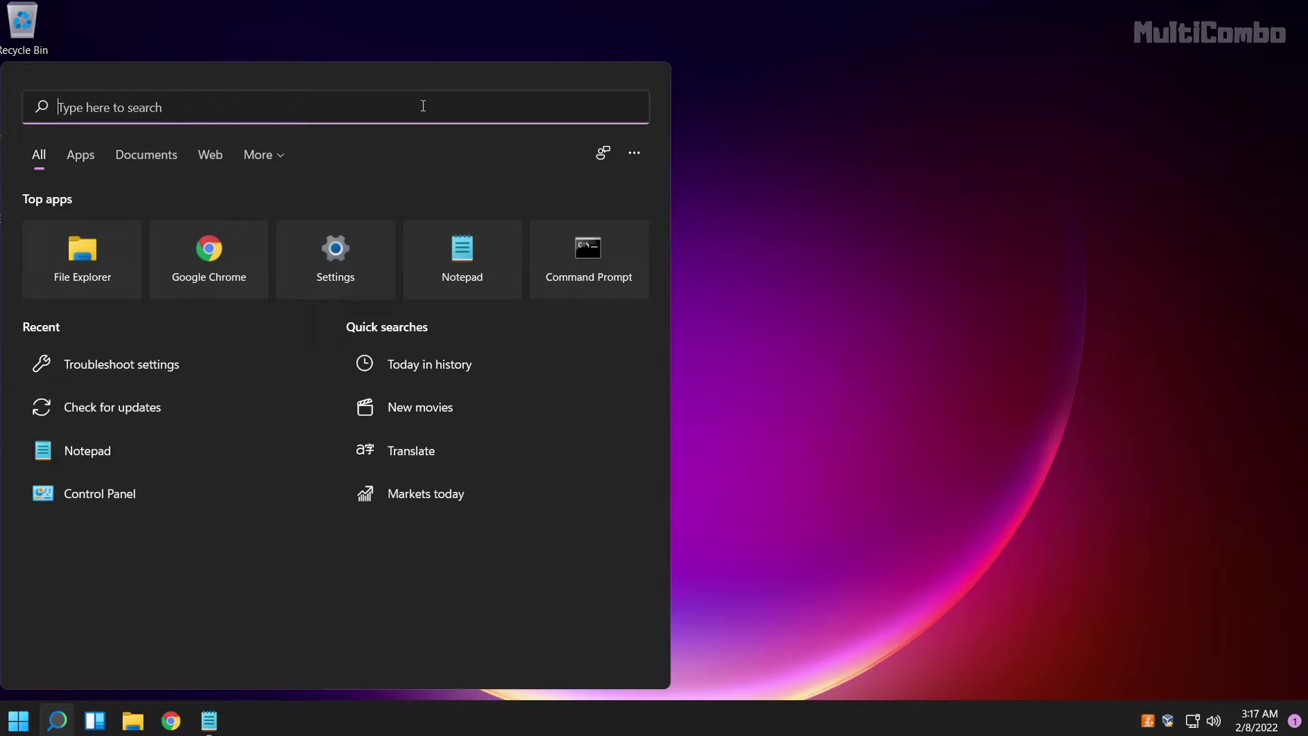
pyautogui.write('wsreset')
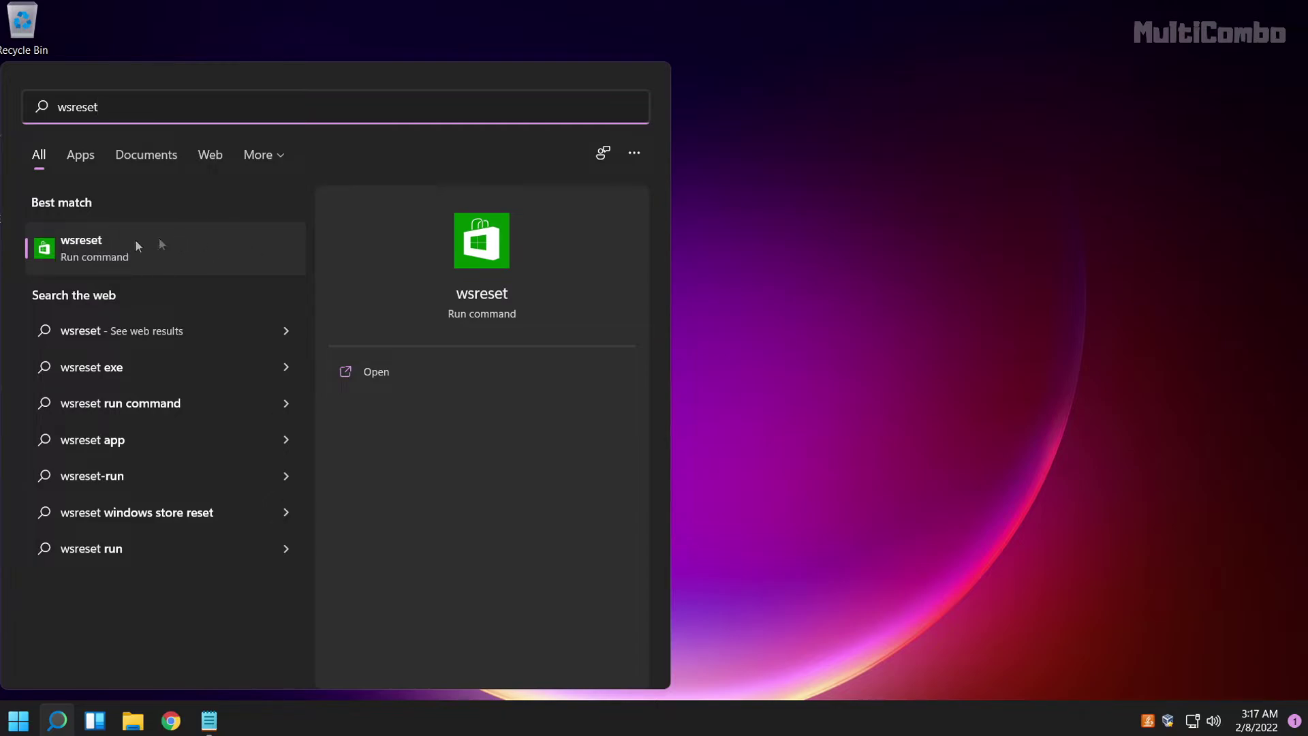
pyautogui.click(208, 246)
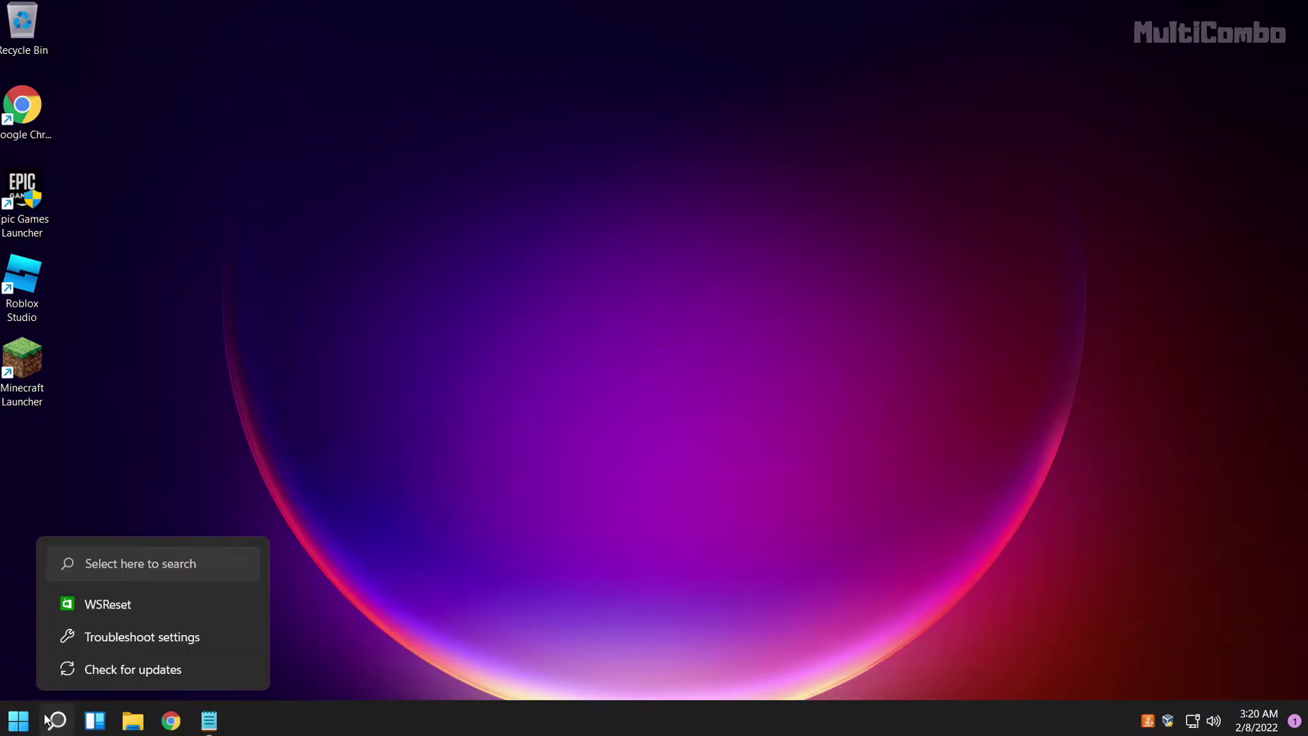
# Step: Open Windows PowerShell with administrator rights, allow it to make changes, and move its window toward the middle of the desktop
pyautogui.click(56, 721)
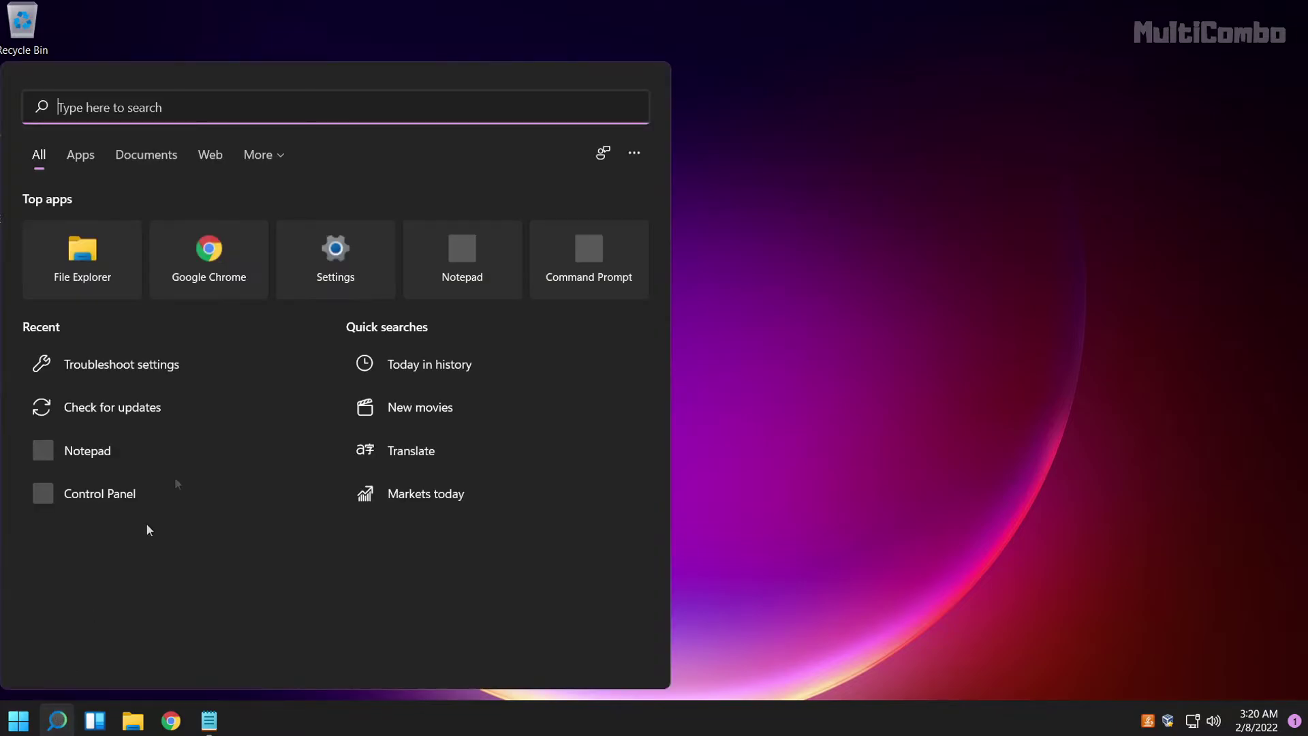
pyautogui.write('p')
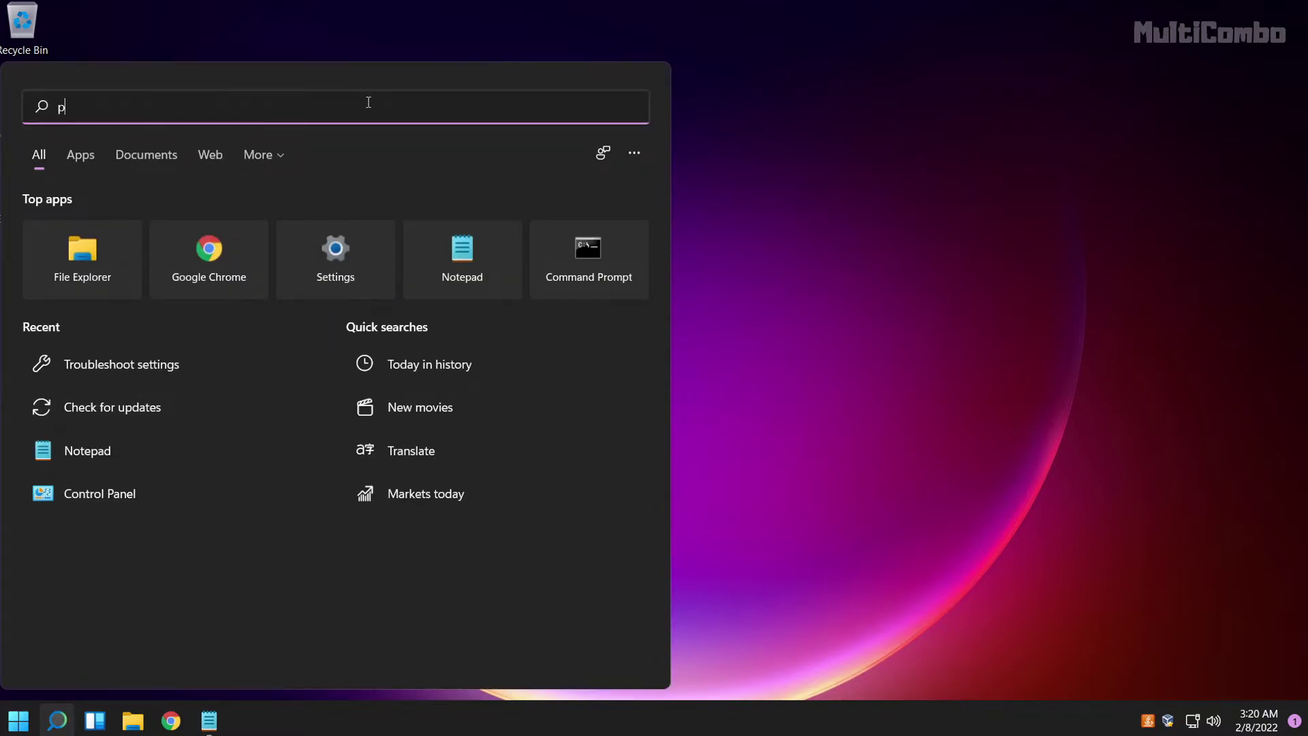
pyautogui.write('owershell')
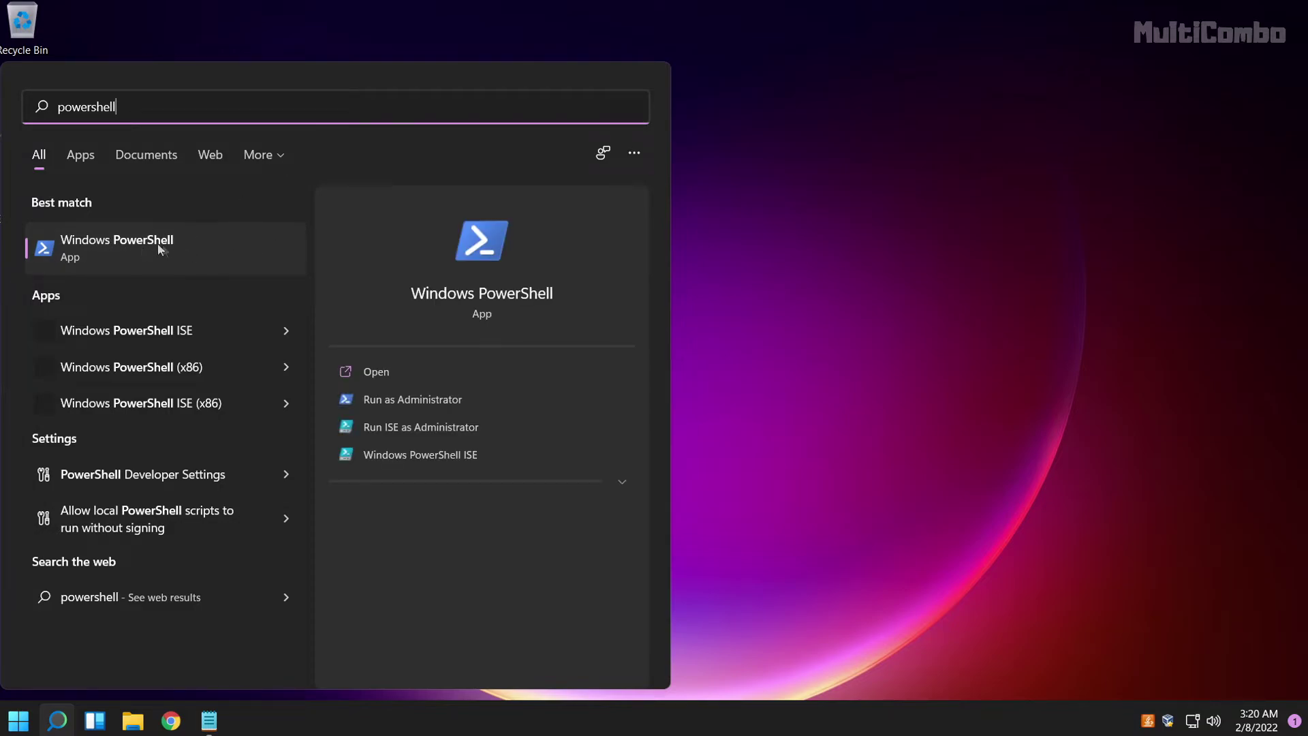
pyautogui.rightClick(181, 244)
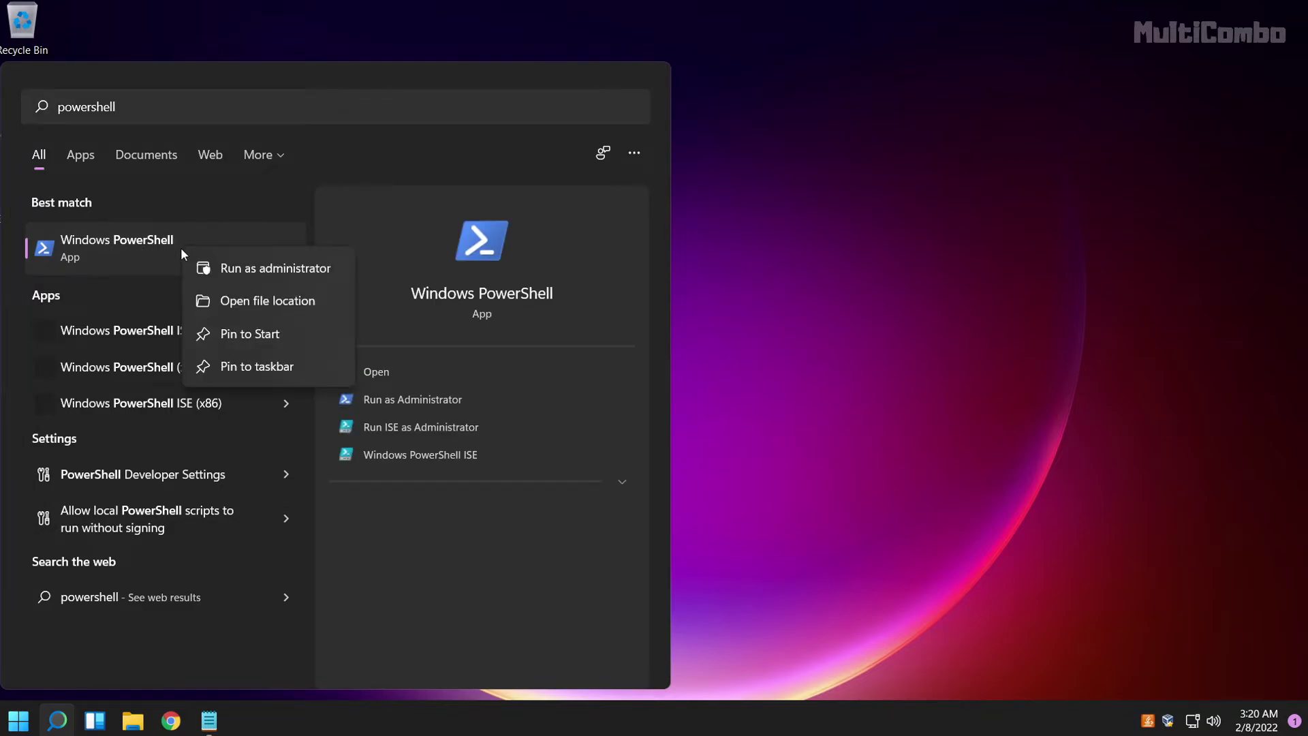
pyautogui.click(264, 270)
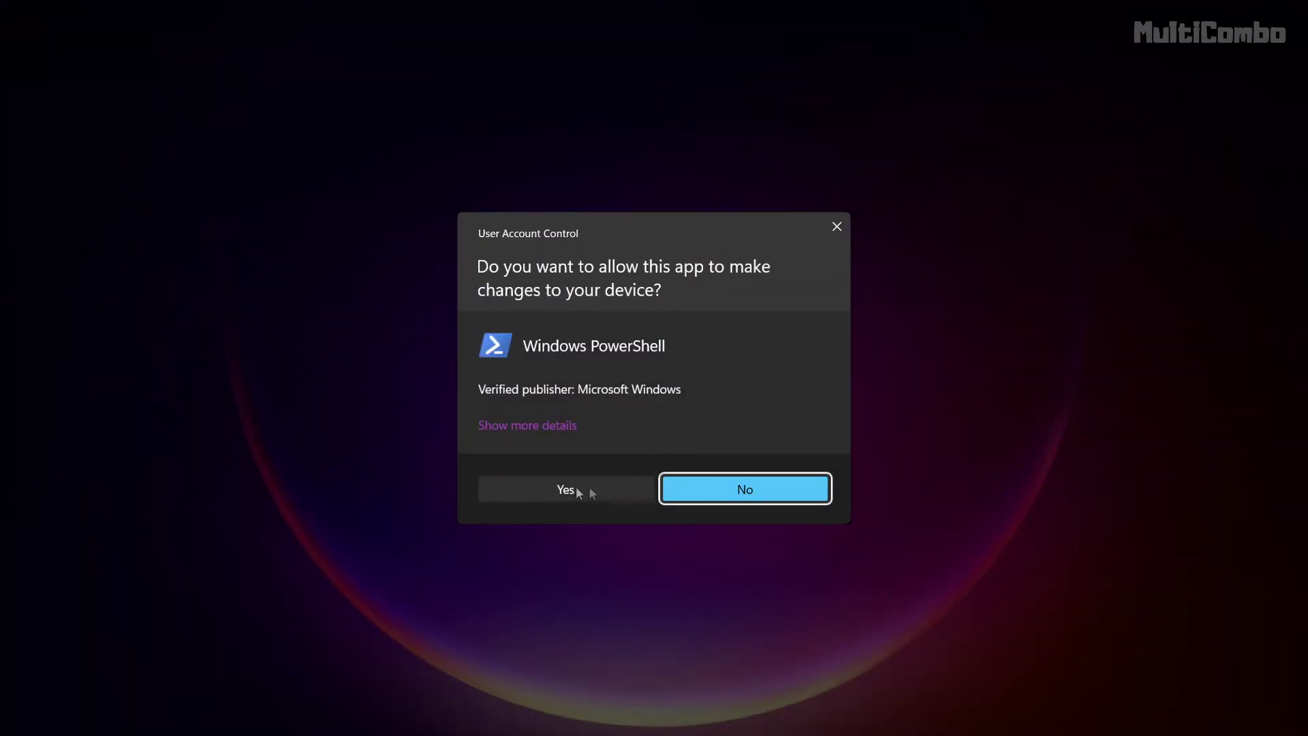
pyautogui.click(572, 484)
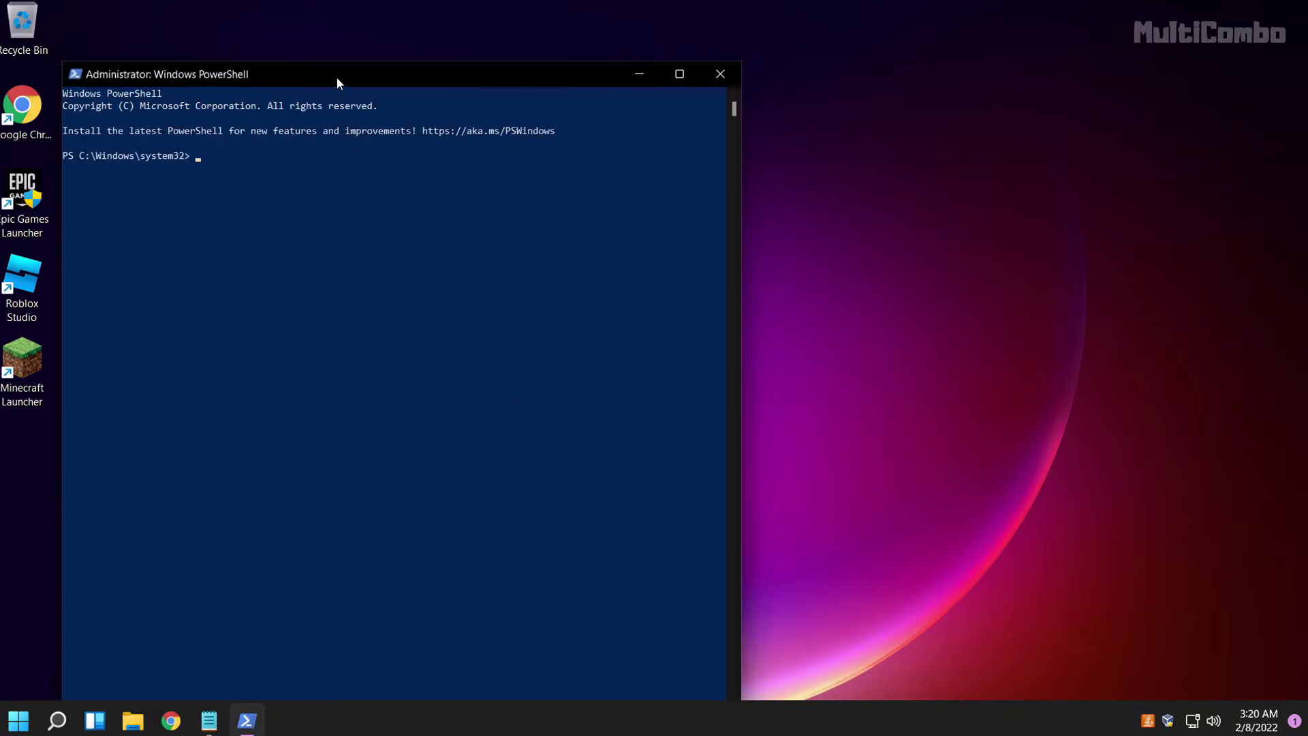
pyautogui.moveTo(336, 78); pyautogui.dragTo(537, 36)
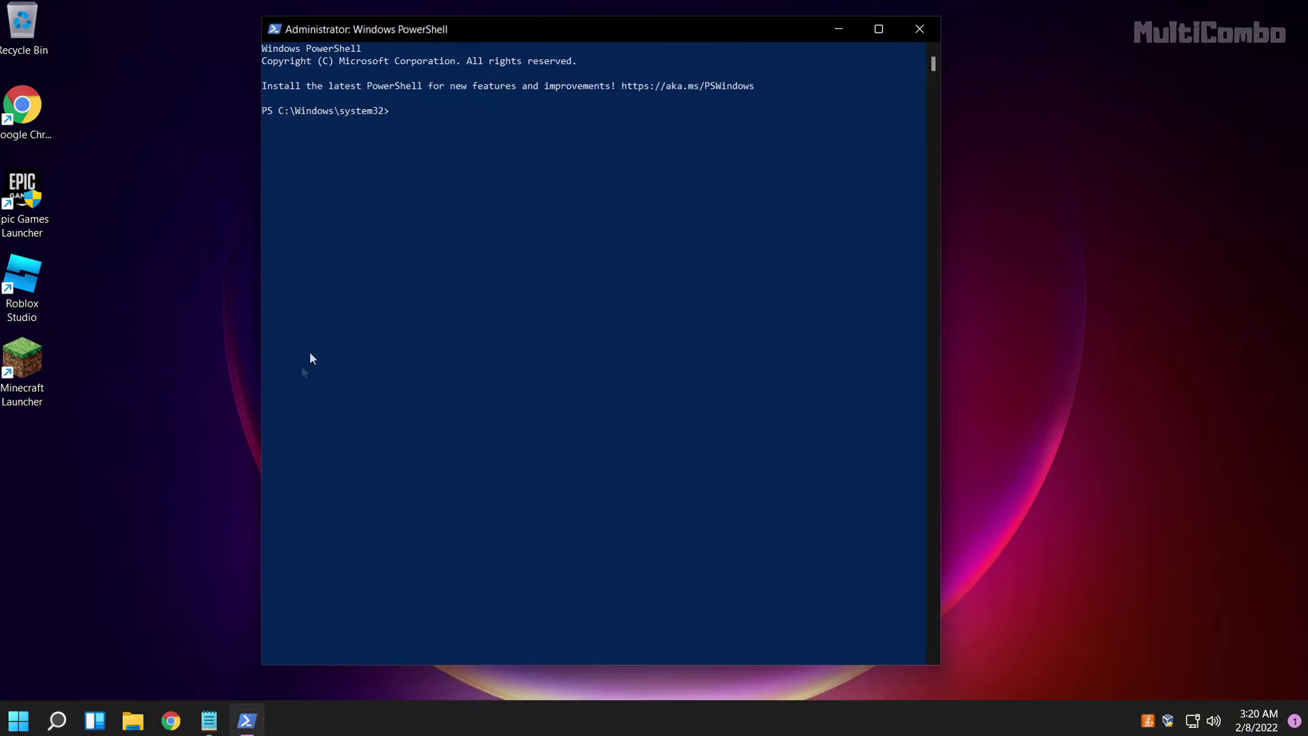
# Step: Copy the whole Get-AppxPackage -AllUsers command from the untitled Notepad document and minimize Notepad
pyautogui.click(210, 720)
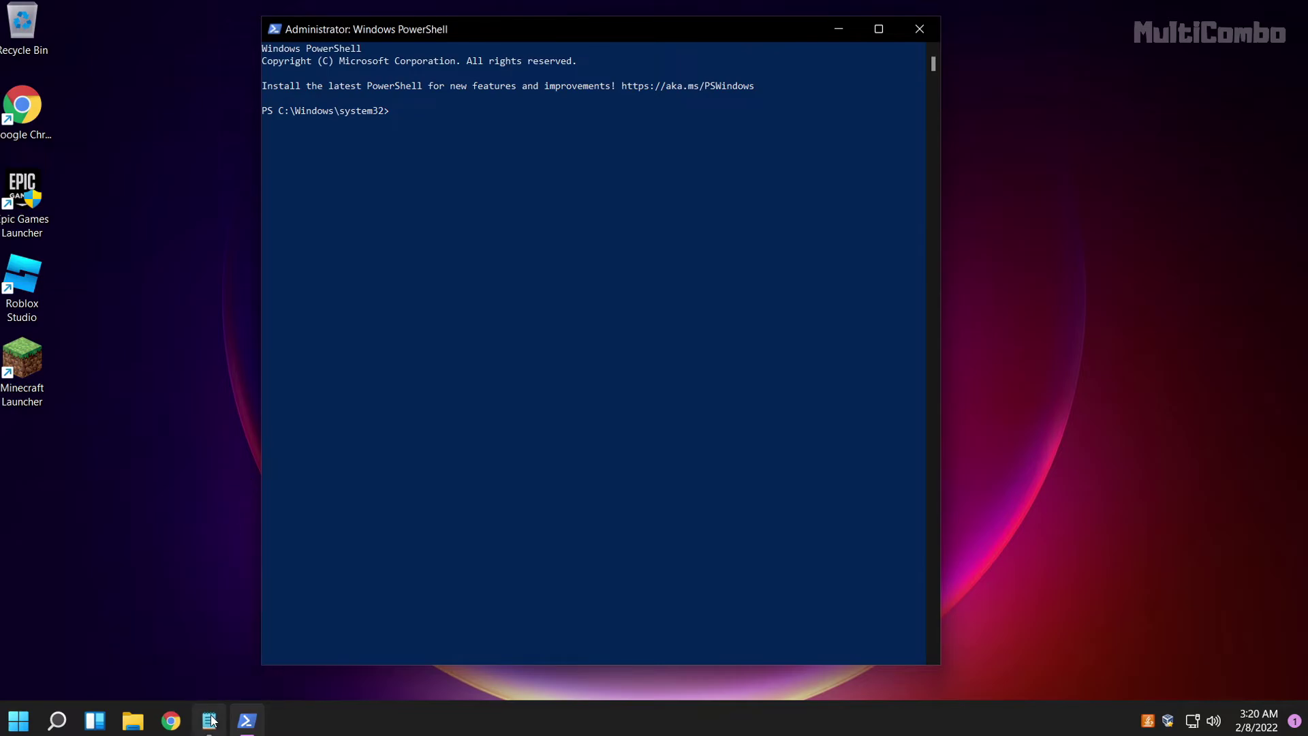
pyautogui.moveTo(1061, 199); pyautogui.dragTo(136, 179)
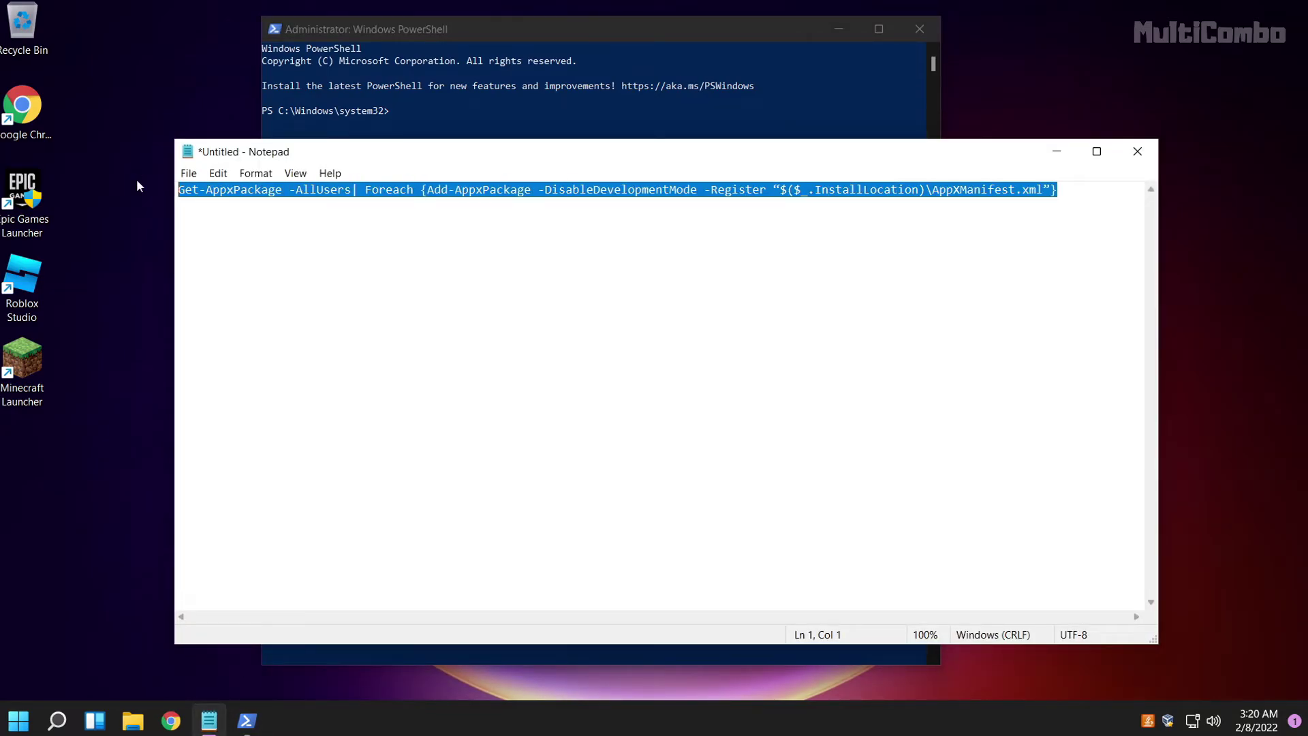
pyautogui.rightClick(429, 183)
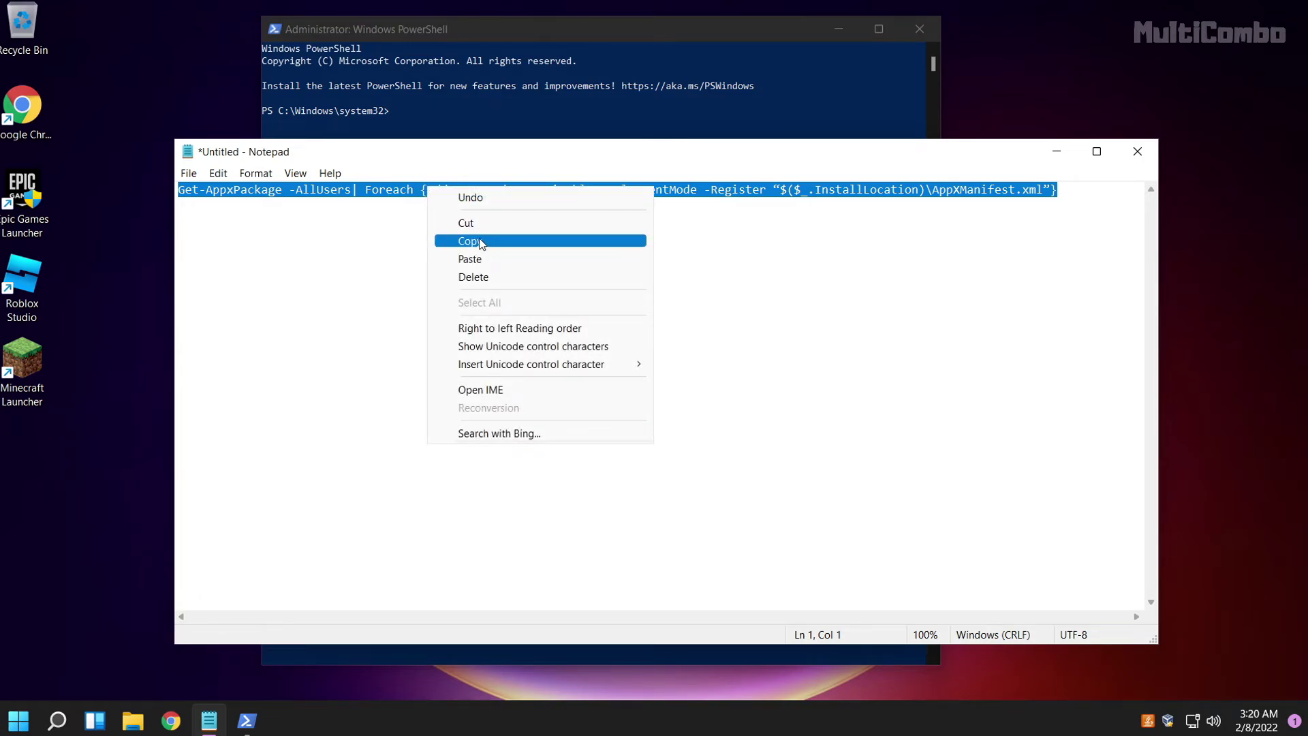
pyautogui.click(480, 241)
pyautogui.click(1060, 155)
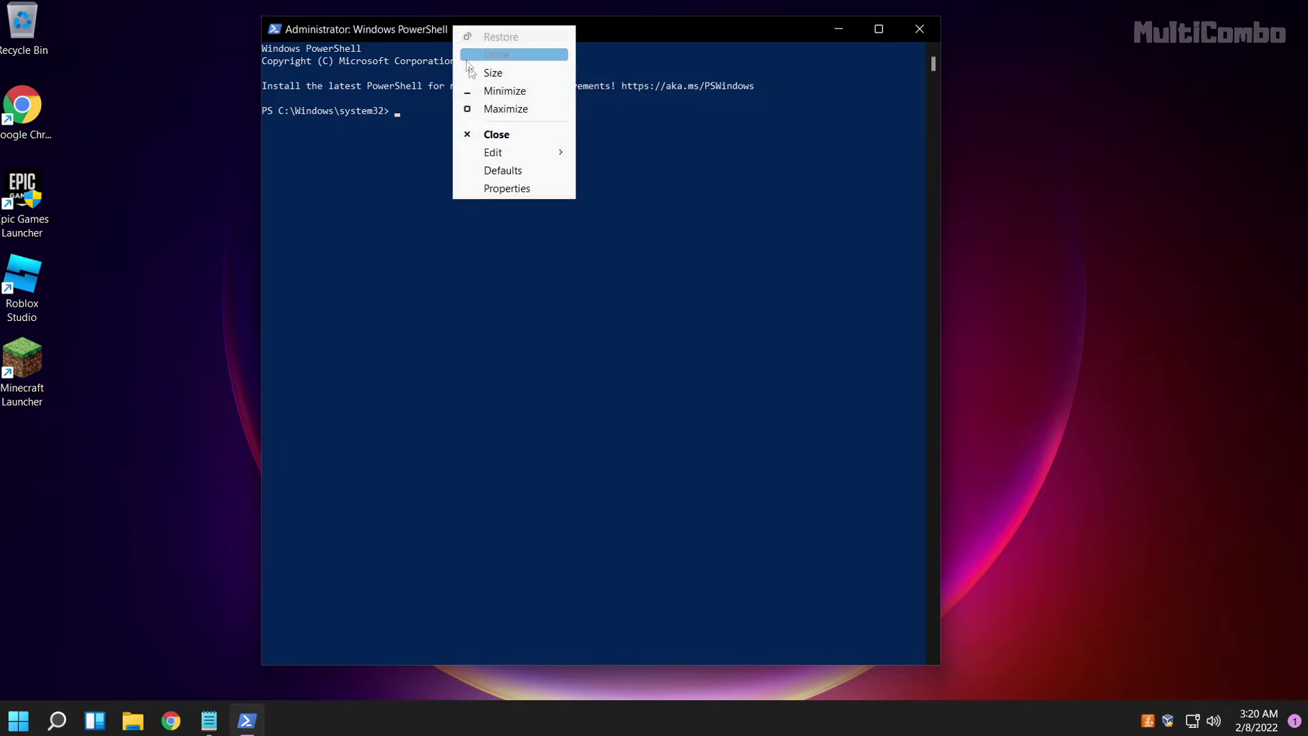
# Step: Paste and run the copied Get-AppxPackage command in PowerShell, and end the session with exit
pyautogui.moveTo(490, 152)
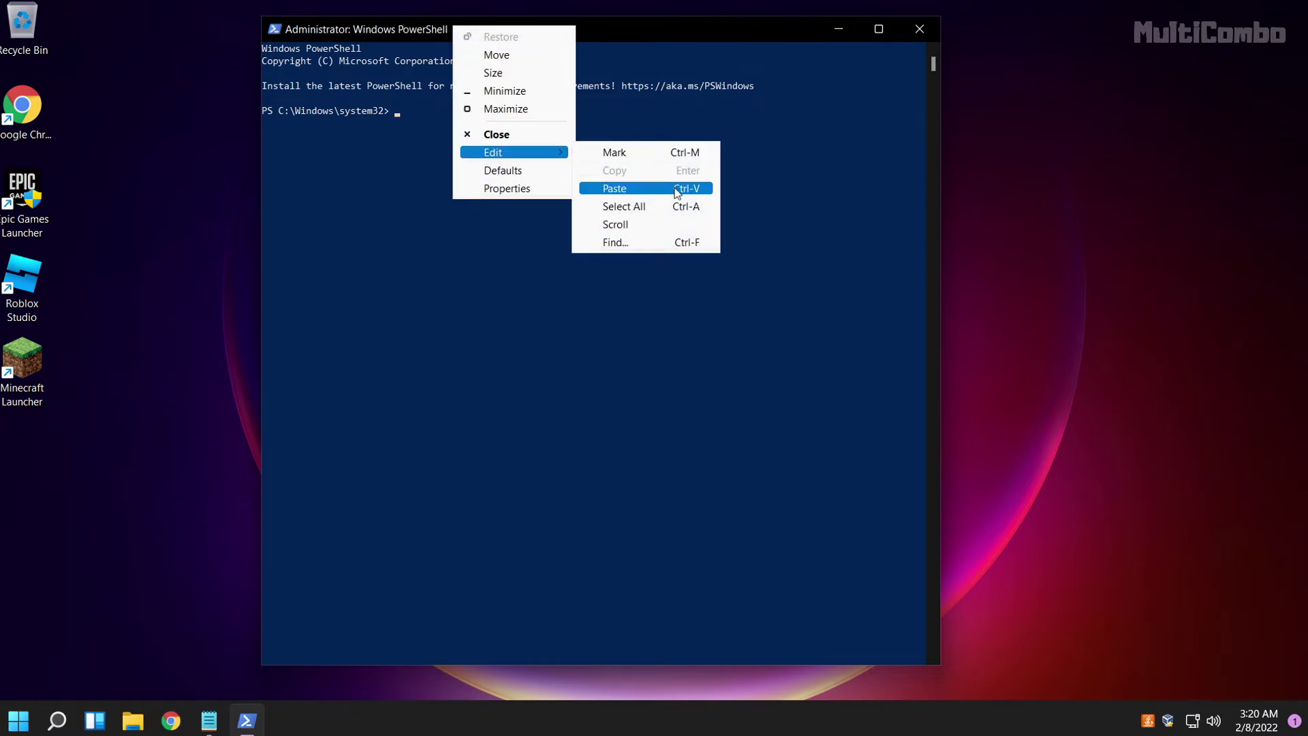
pyautogui.click(644, 192)
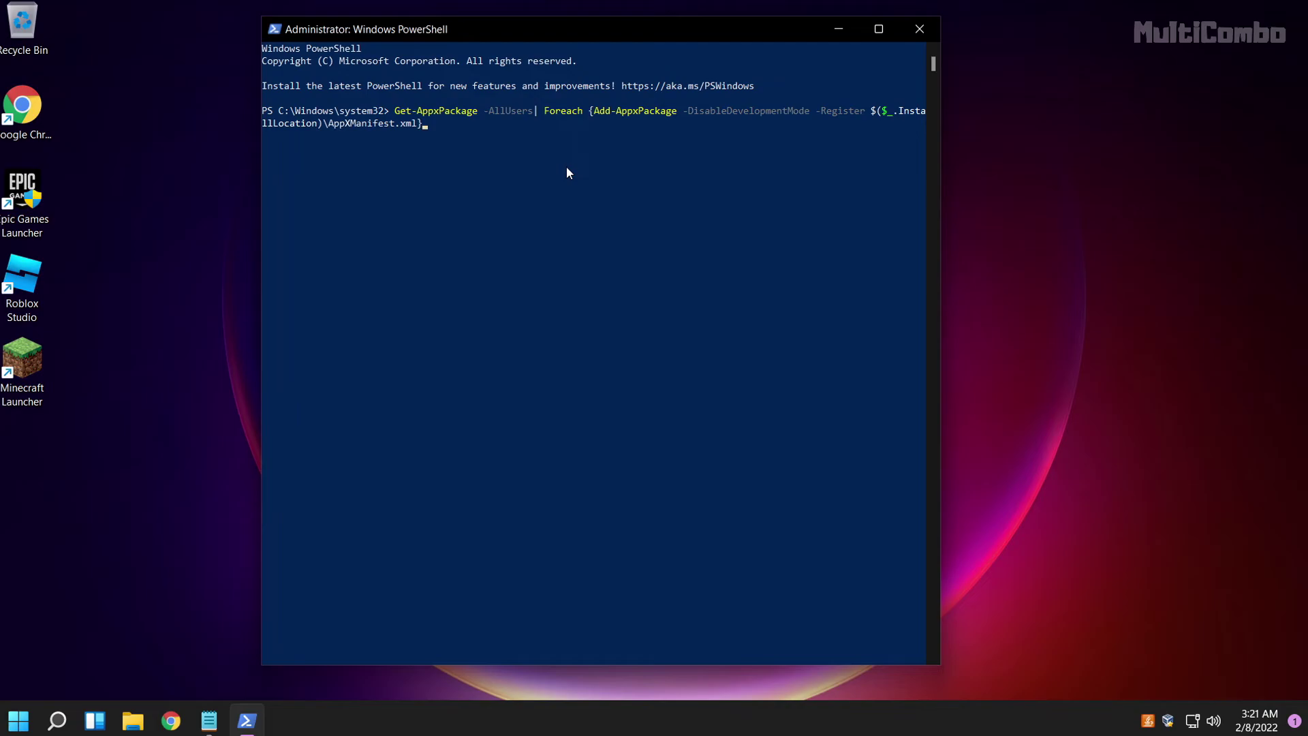
pyautogui.press('Return')
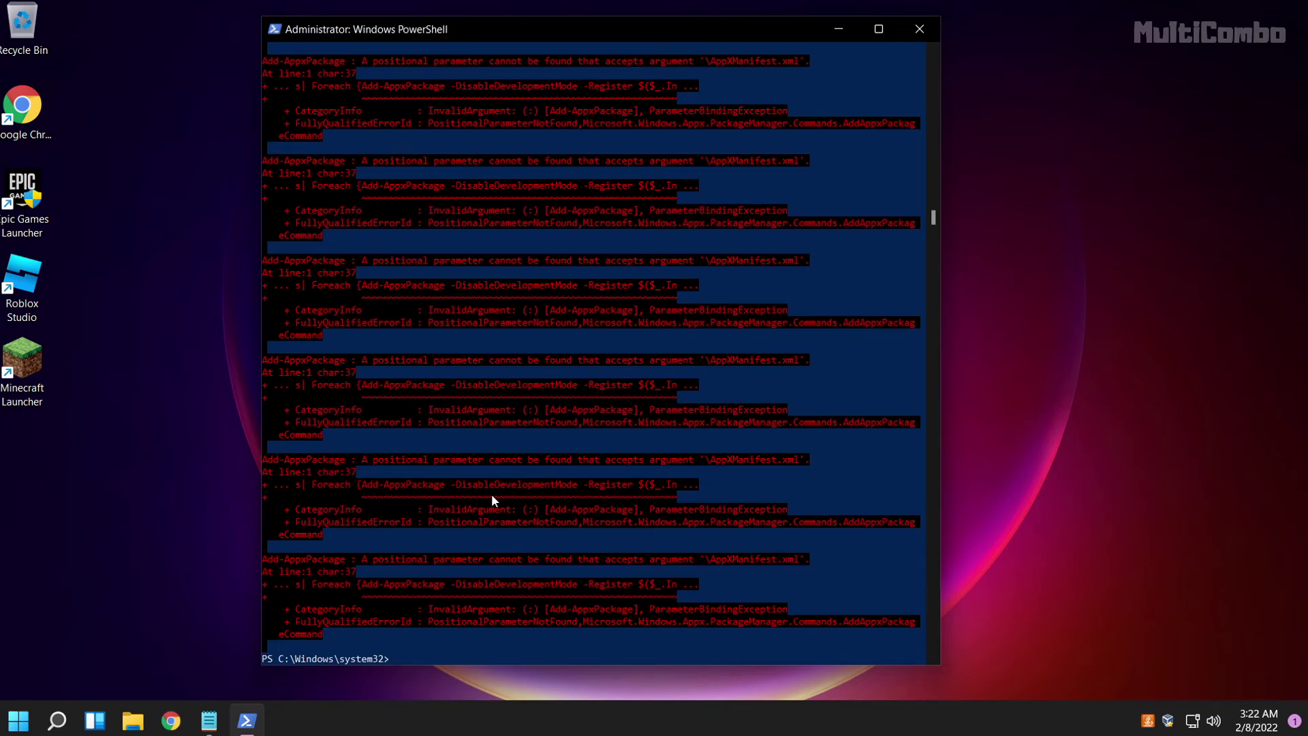
pyautogui.write('exit')
pyautogui.press('Return')
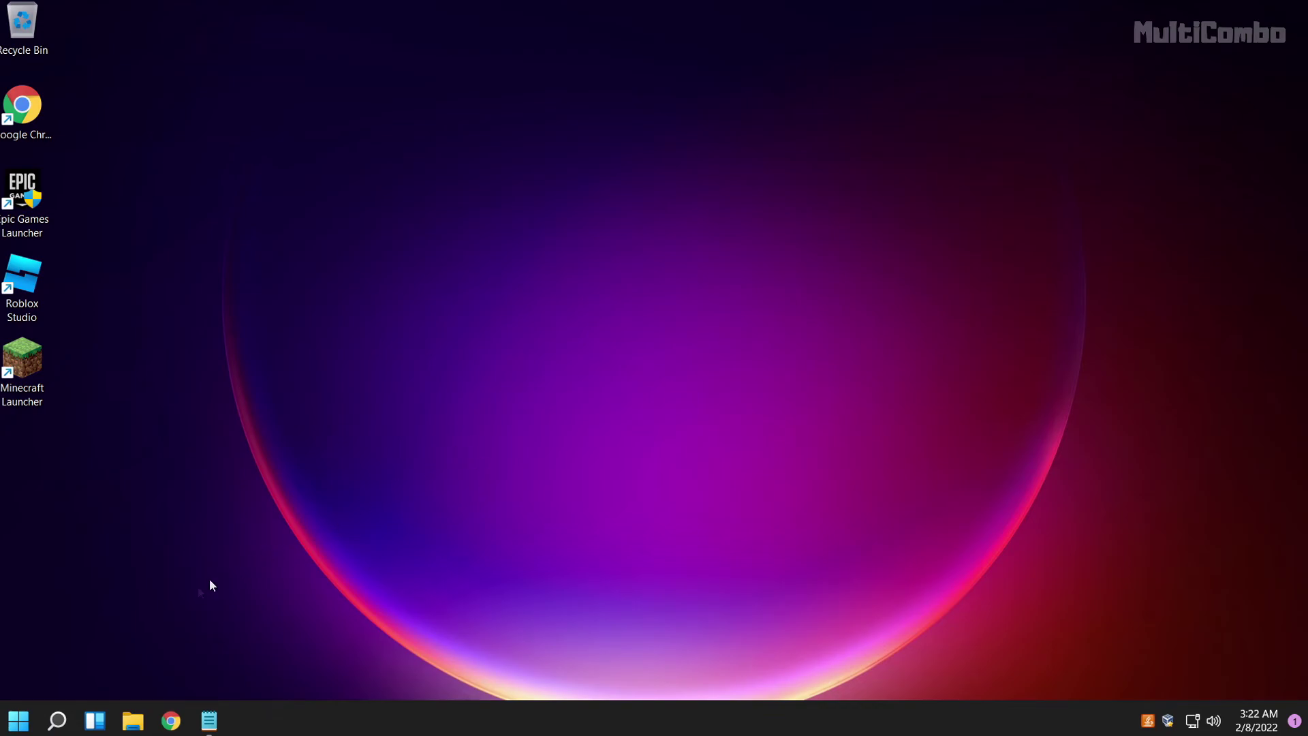
# Step: Restart the computer
pyautogui.click(19, 720)
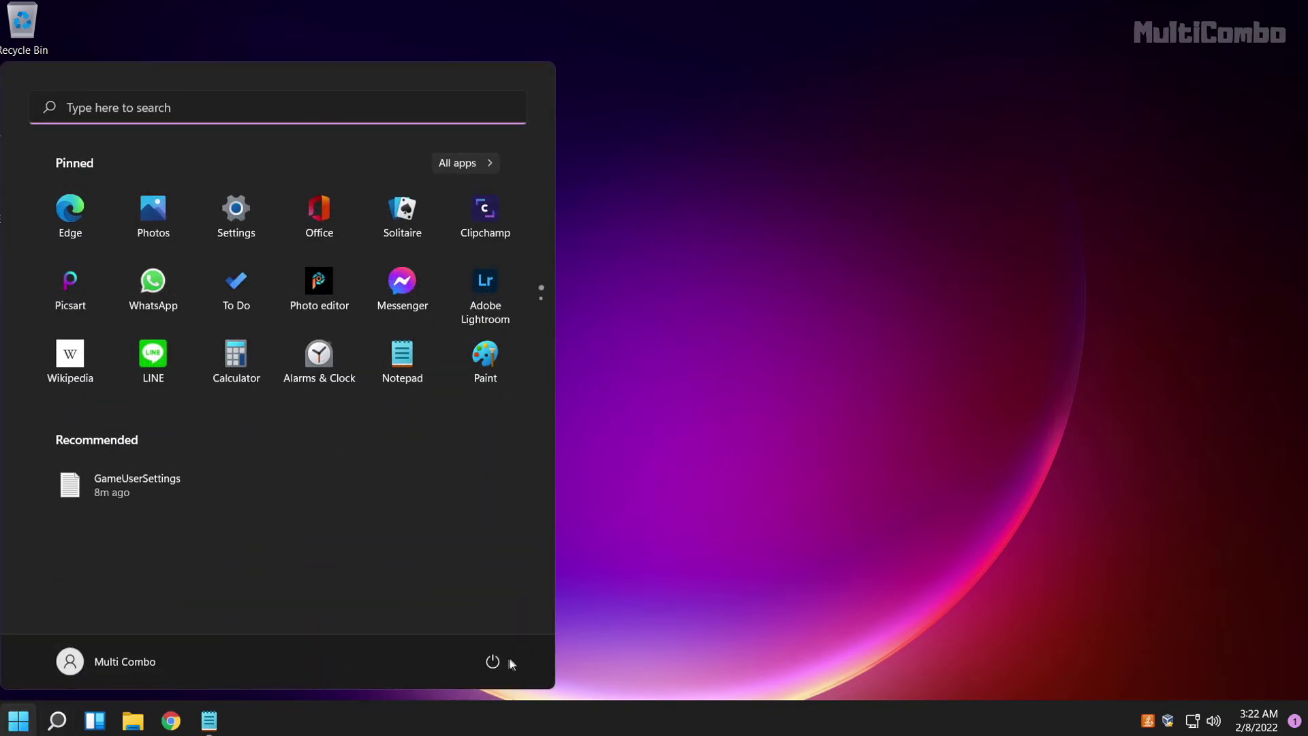
pyautogui.click(504, 662)
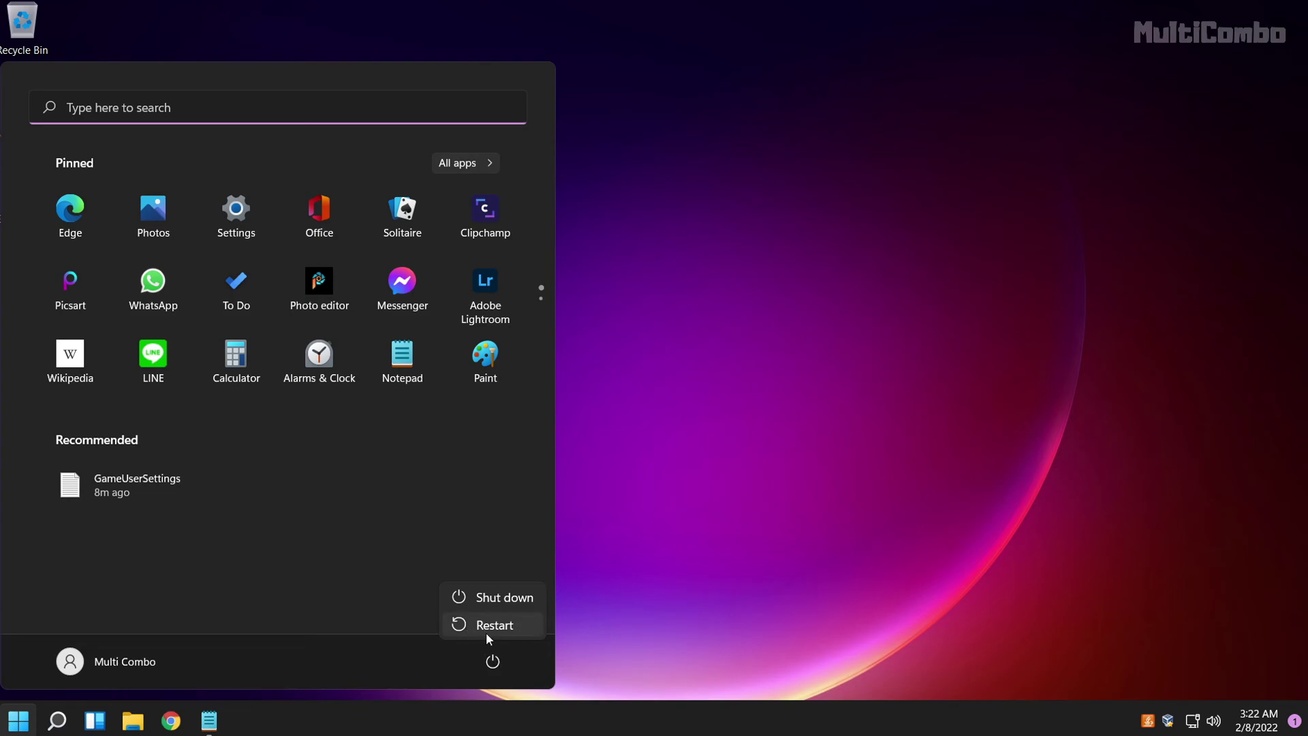
pyautogui.click(486, 634)
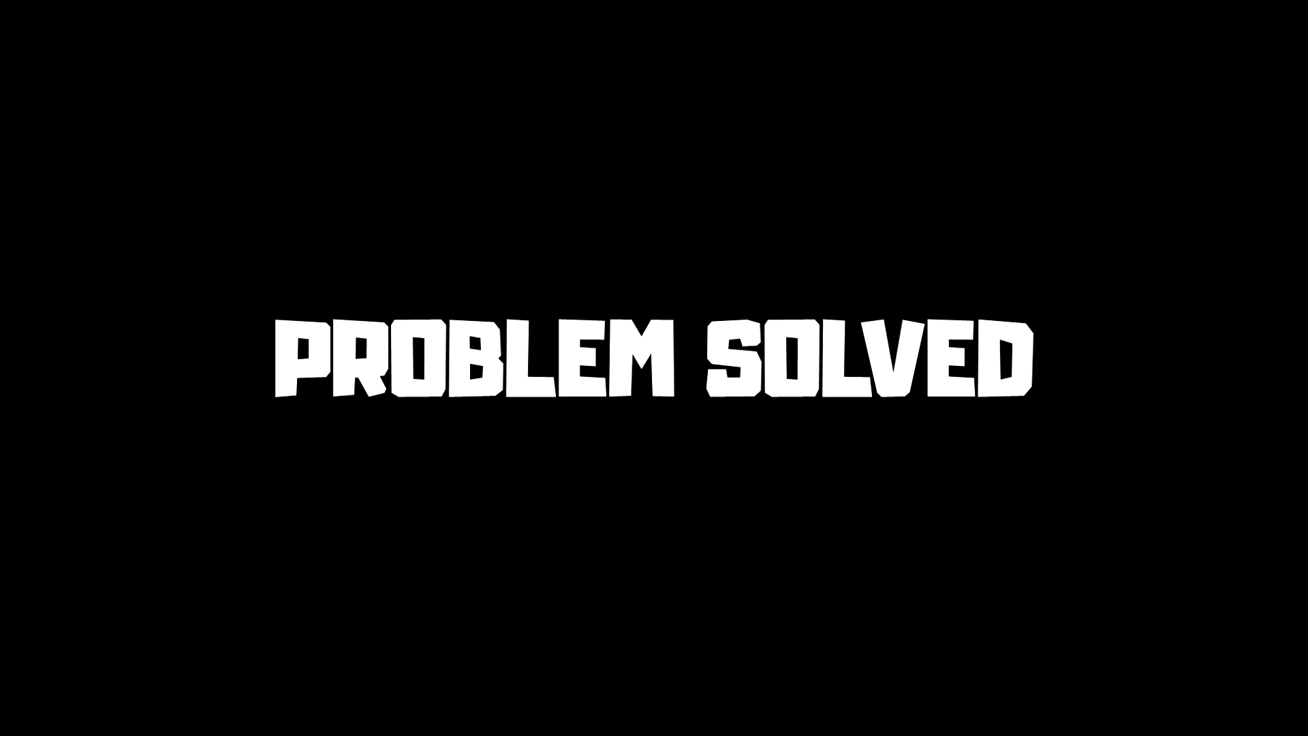